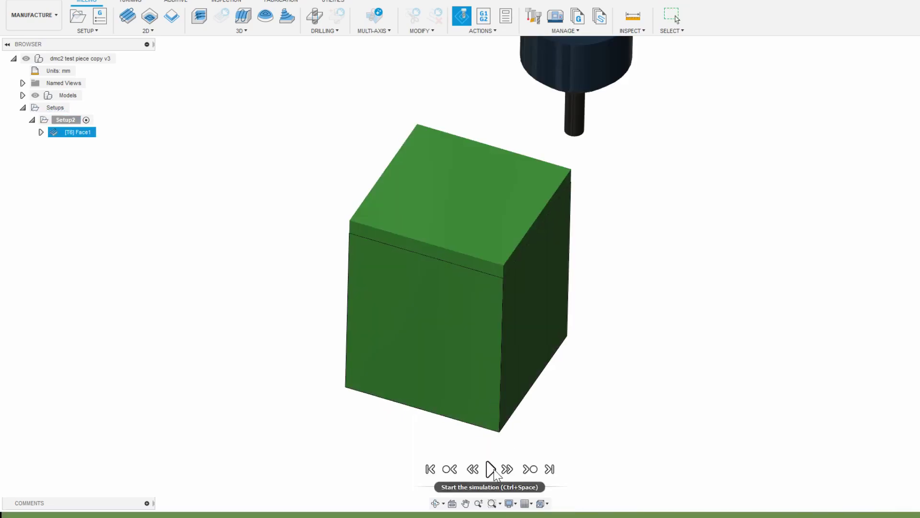
Step: Simulate the Face1 toolpath, play the facing pass, and orbit to see the block's right side
left_click(490, 468)
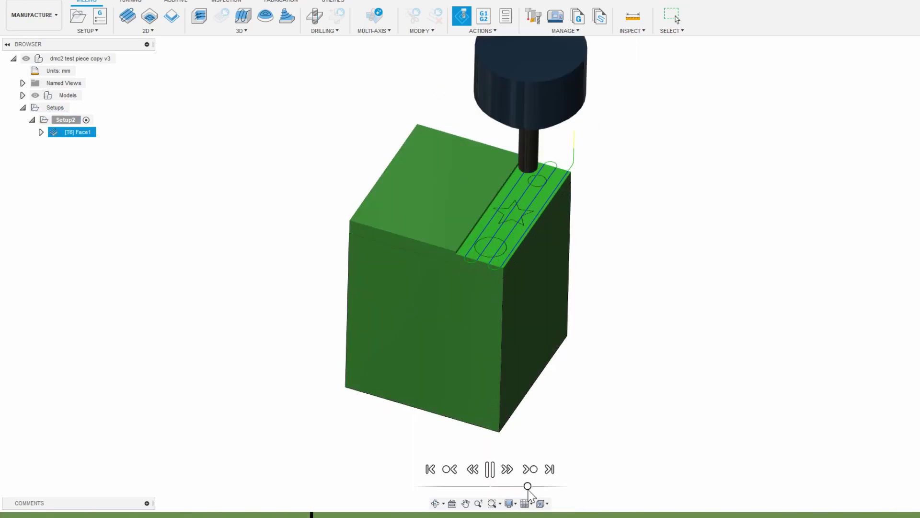
left_click(531, 486)
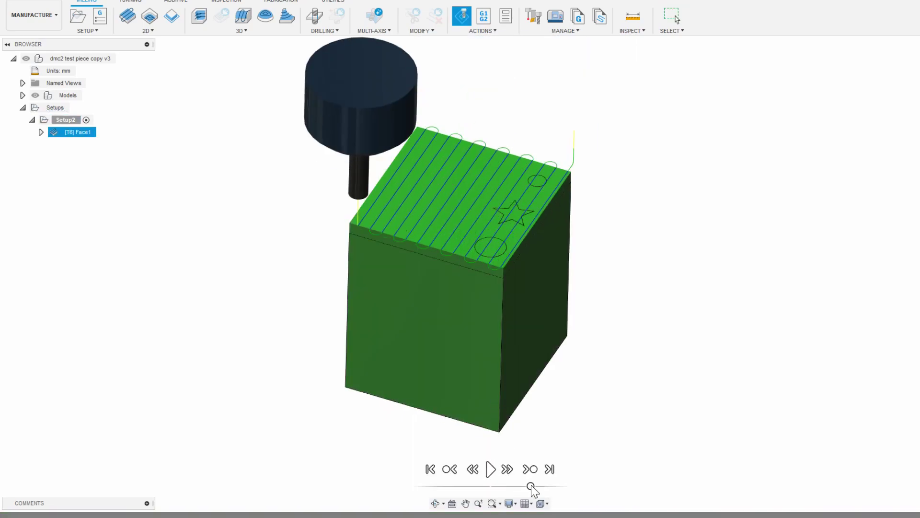
left_click_drag(546, 400, 526, 397)
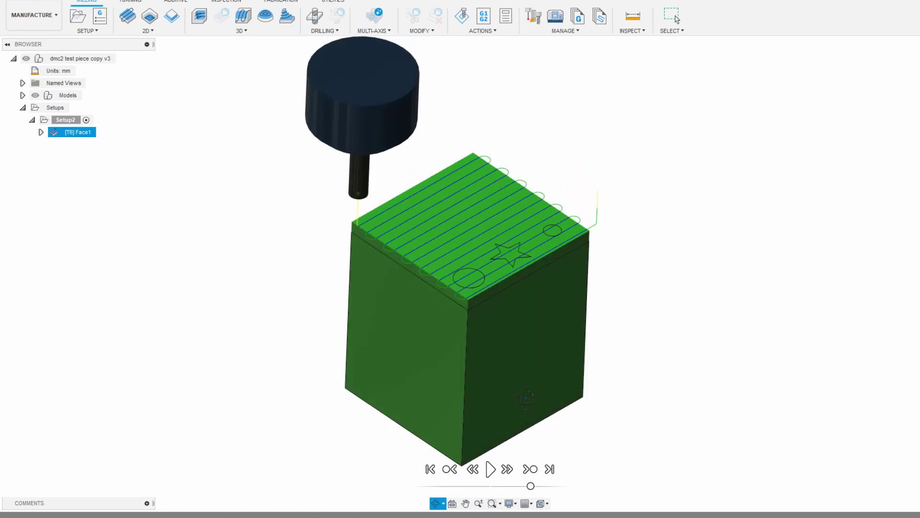
Step: Show the 'Fusion 360 for personal, hobby use' details on the Autodesk trial page
scroll(627, 206, "up", 2)
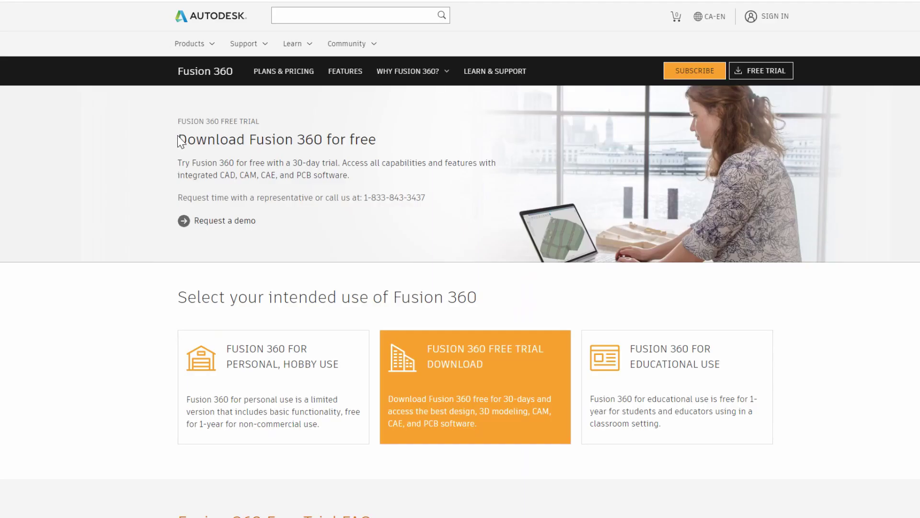
left_click(386, 144)
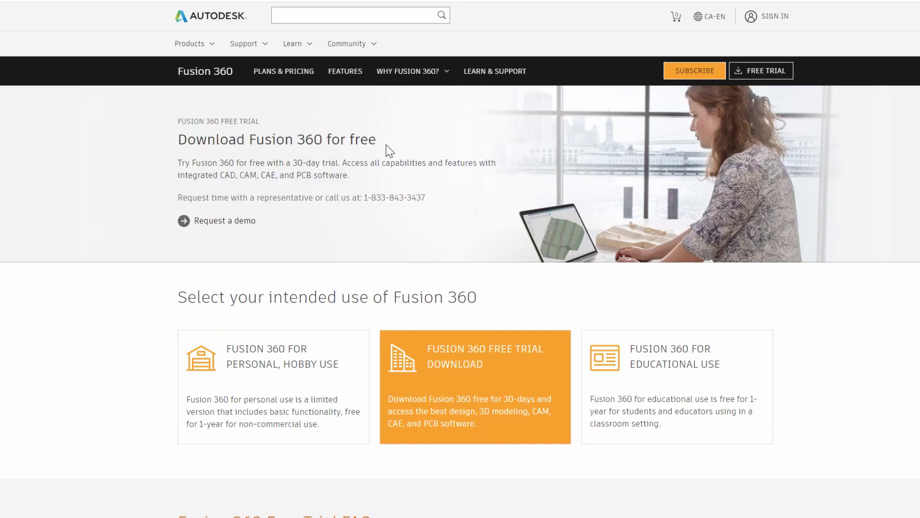
left_click(279, 349)
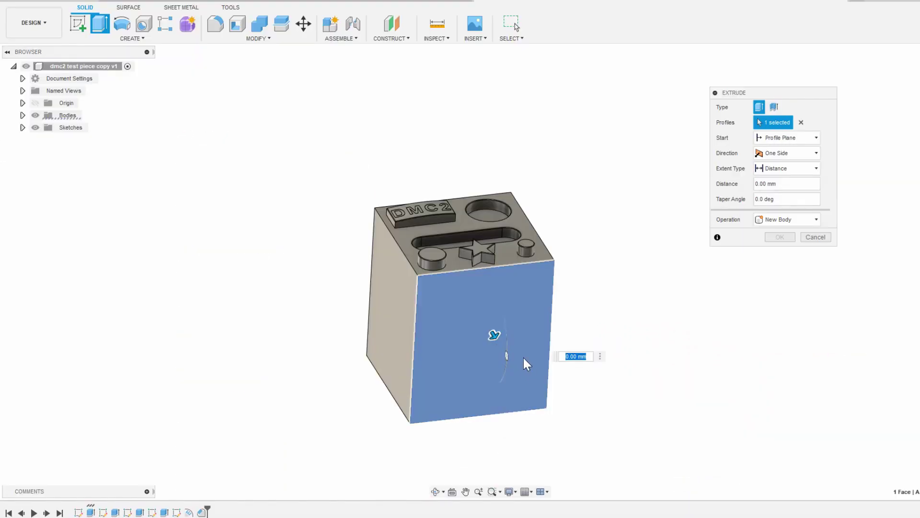
middle_click_drag(522, 355, 540, 340, "shift")
Step: Extrude the block's side face 105 mm as a Join and simulate the existing setups
left_click_drag(540, 339, 750, 487)
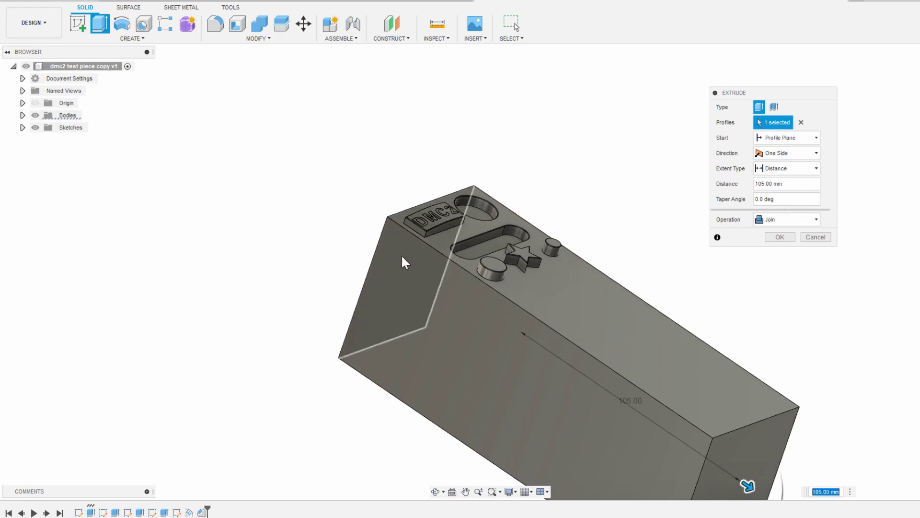
type("105")
middle_click_drag(535, 304, 518, 355, "shift")
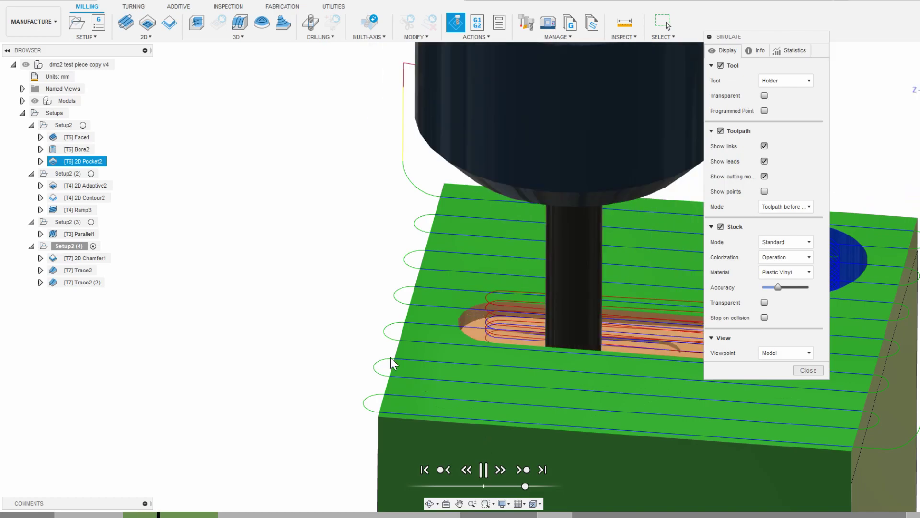
scroll(339, 324, "down", 5)
scroll(612, 297, "up", 3)
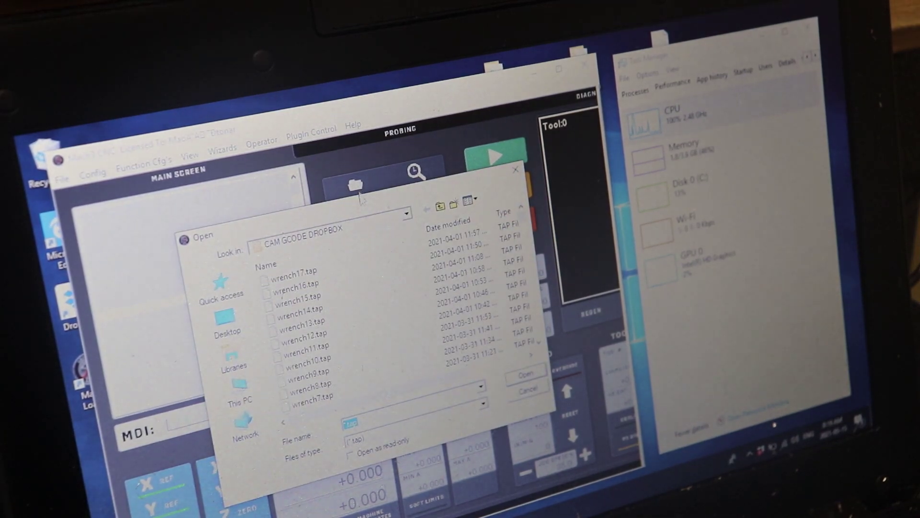
Step: Load the 6 mm chamfer tool's .tap file in Mach3 and jog X to -10.300
double_click(353, 296)
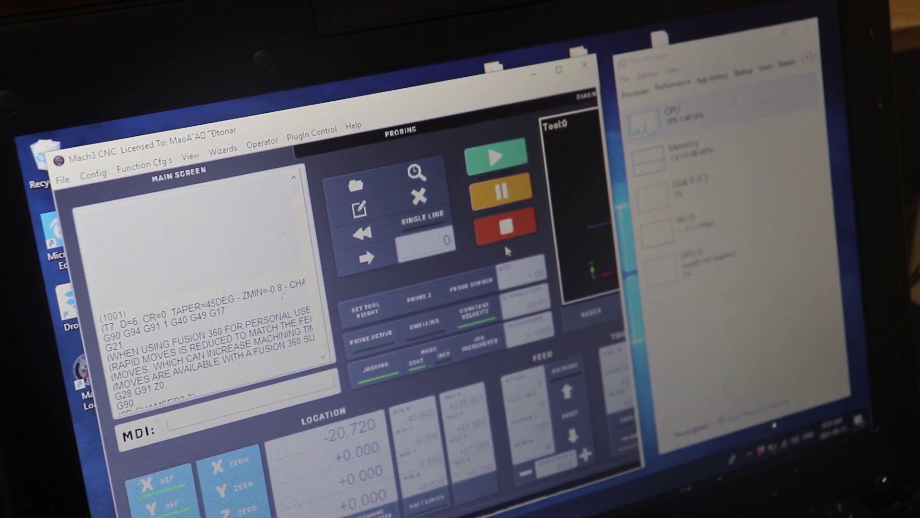
key("Right")
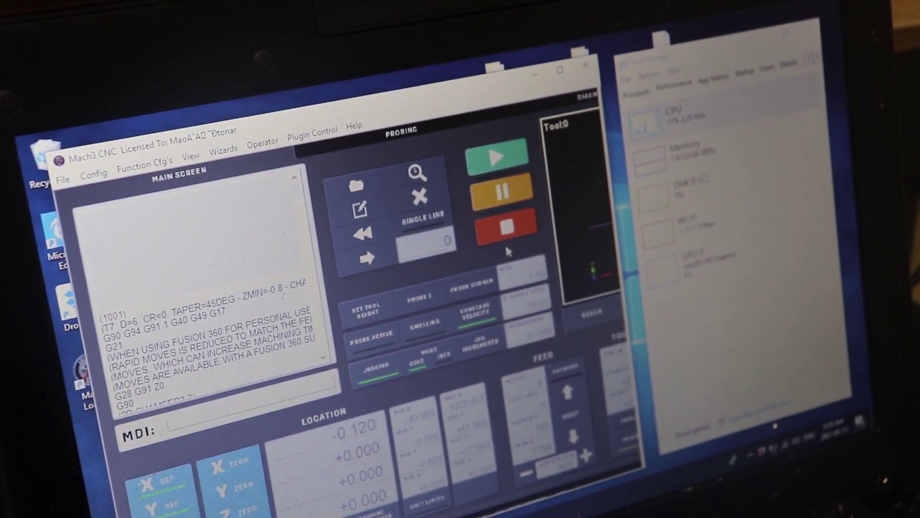
key("Right")
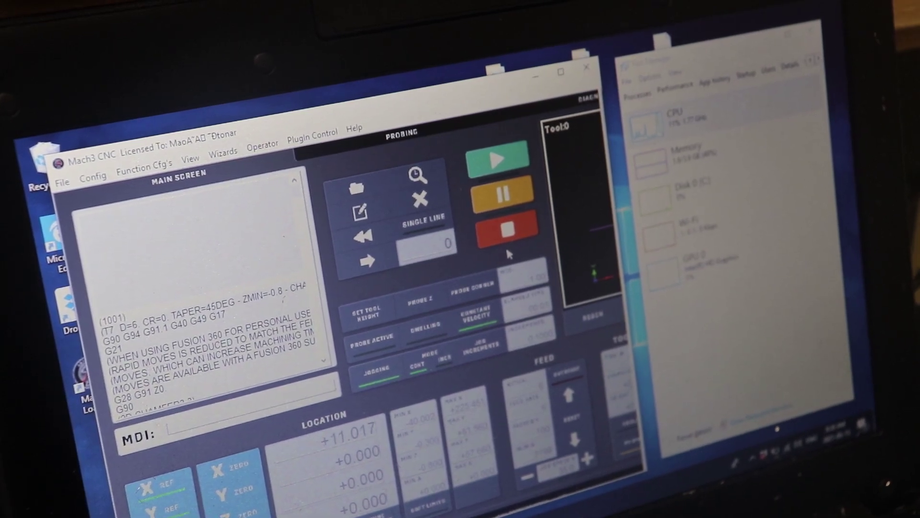
key("Left")
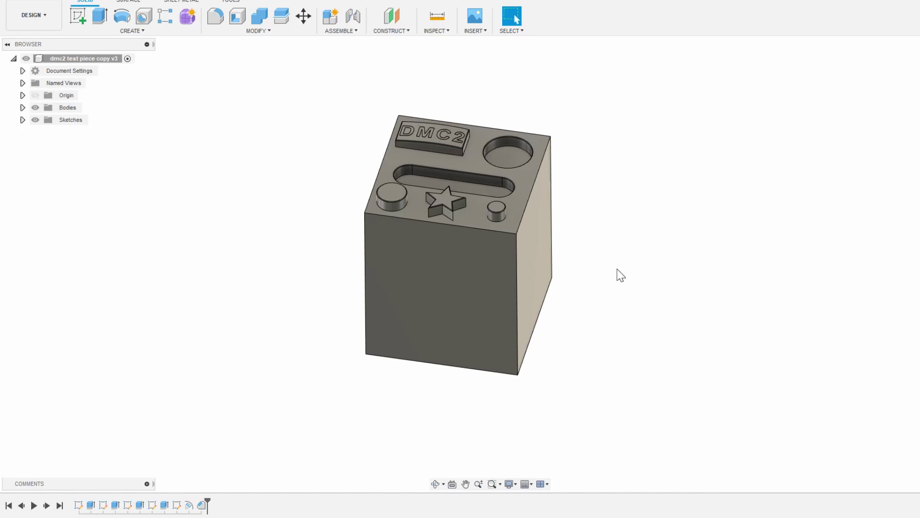
Step: Switch the DMC2 test piece to the Manufacture workspace and start a new setup
mouse_move(621, 276)
middle_mouse_down("shift")
mouse_move(616, 283)
mouse_move(619, 249)
mouse_move(700, 252)
mouse_move(602, 257)
mouse_move(602, 290)
mouse_move(608, 254)
middle_mouse_up("shift")
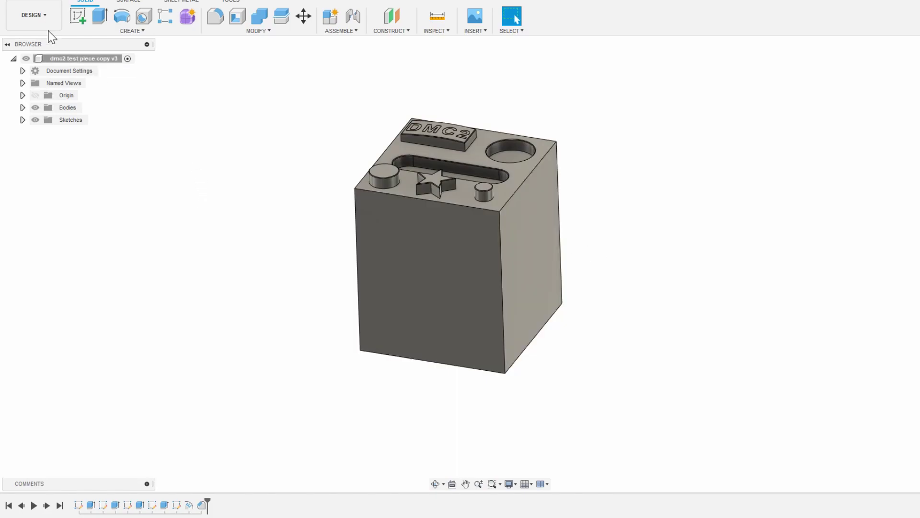
left_click(39, 18)
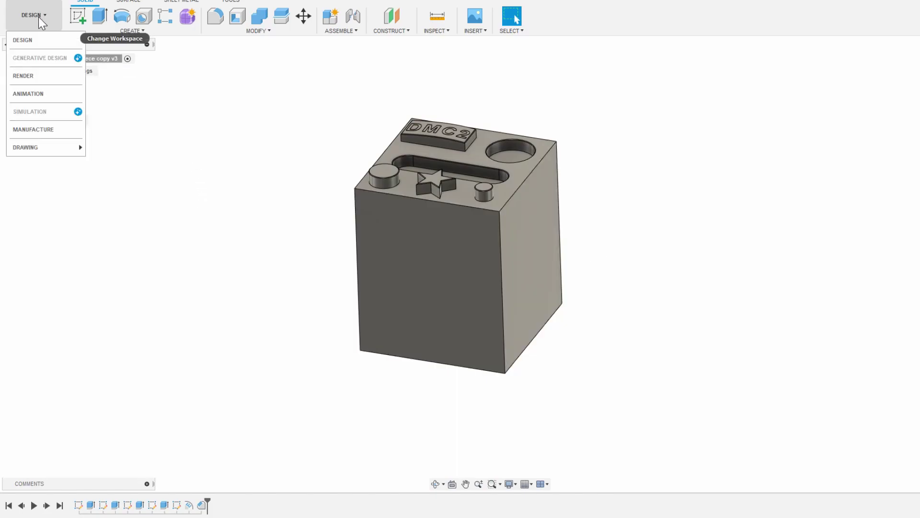
left_click(35, 130)
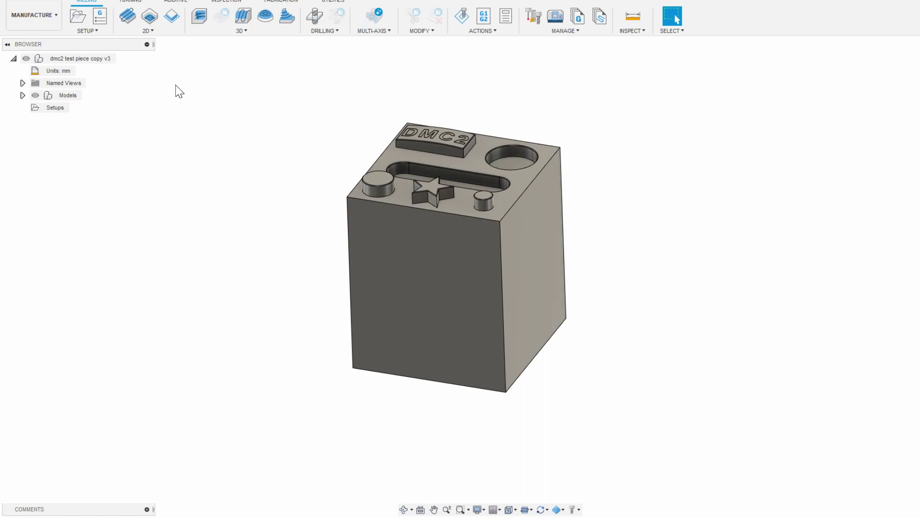
left_click(78, 17)
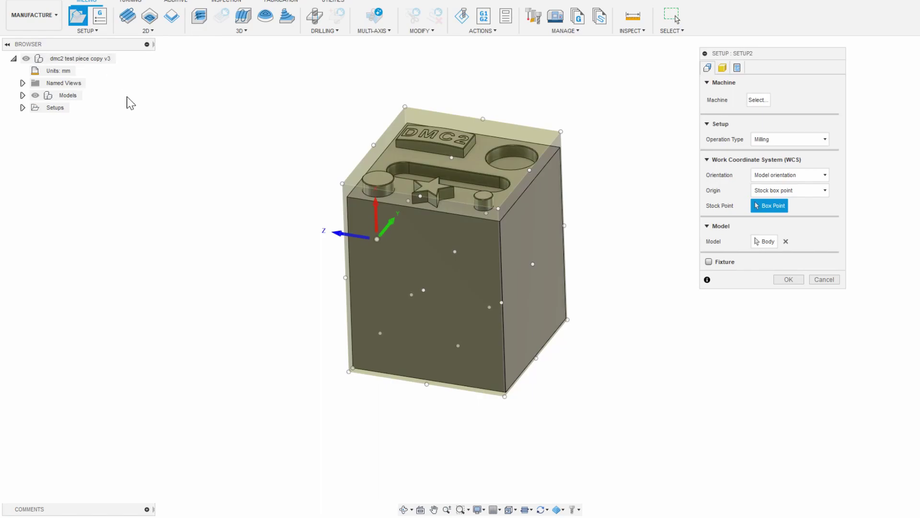
middle_click_drag(268, 229, 301, 231, "shift")
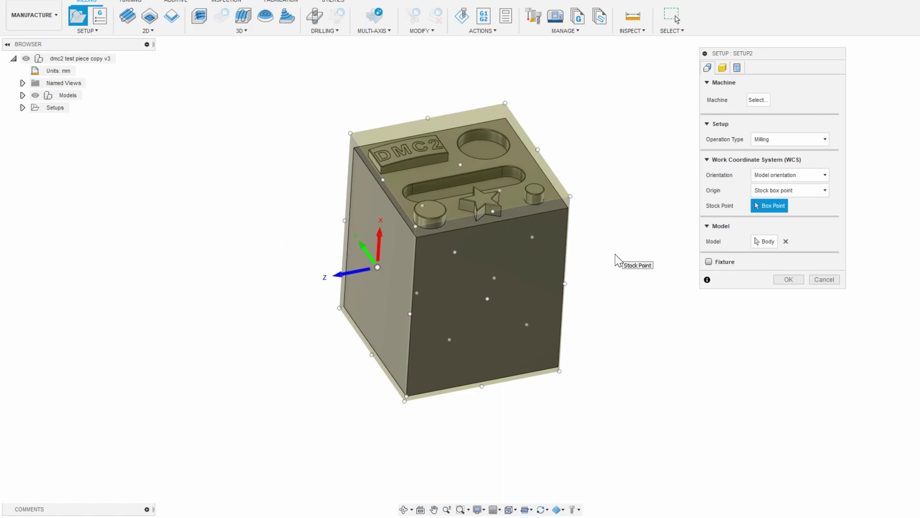
mouse_move(616, 255)
middle_mouse_down("shift")
mouse_move(623, 232)
mouse_move(619, 251)
middle_mouse_up("shift")
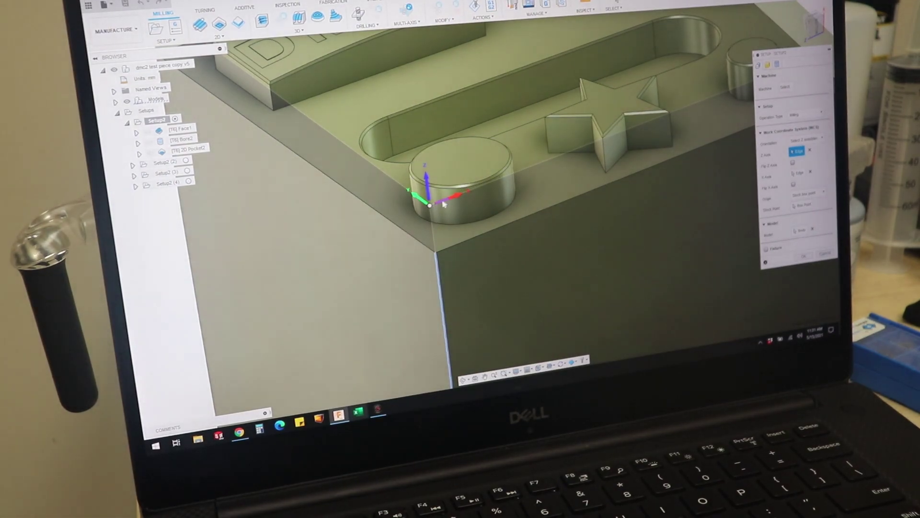
scroll(484, 246, "down", 8)
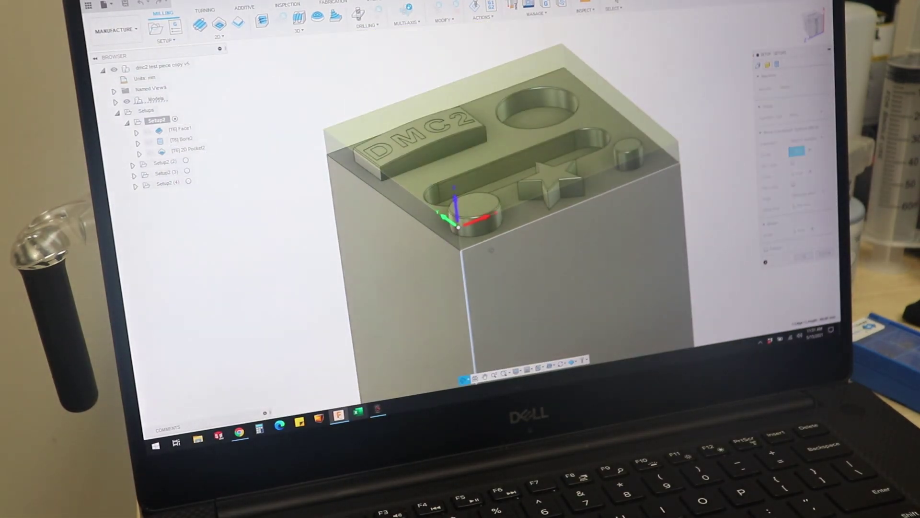
middle_click_drag(485, 246, 484, 250, "shift")
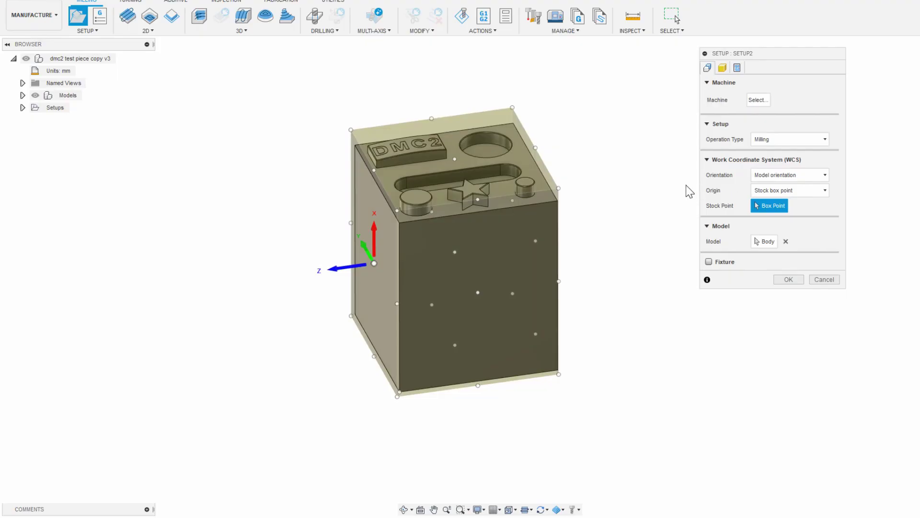
Step: Orient Setup2 by Z and X axes: Z along the vertical front edge, X along a top edge
left_click(767, 176)
left_click(777, 200)
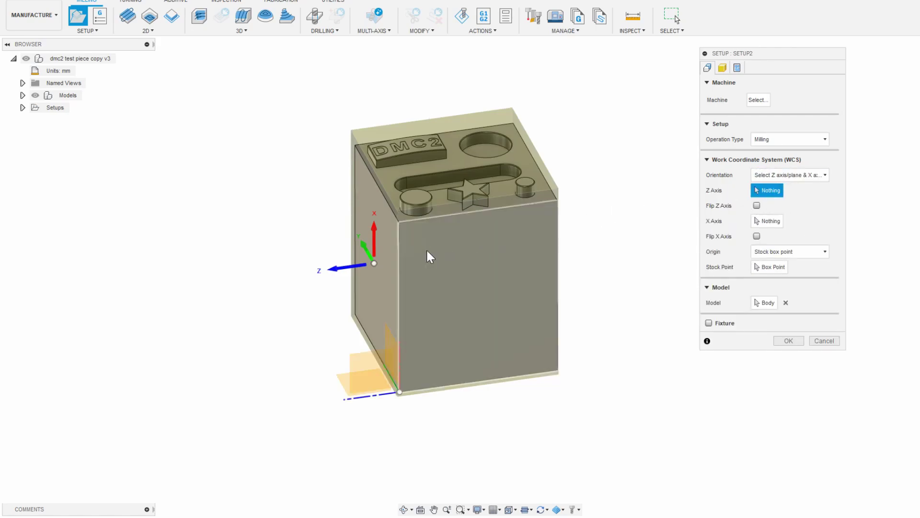
left_click(400, 261)
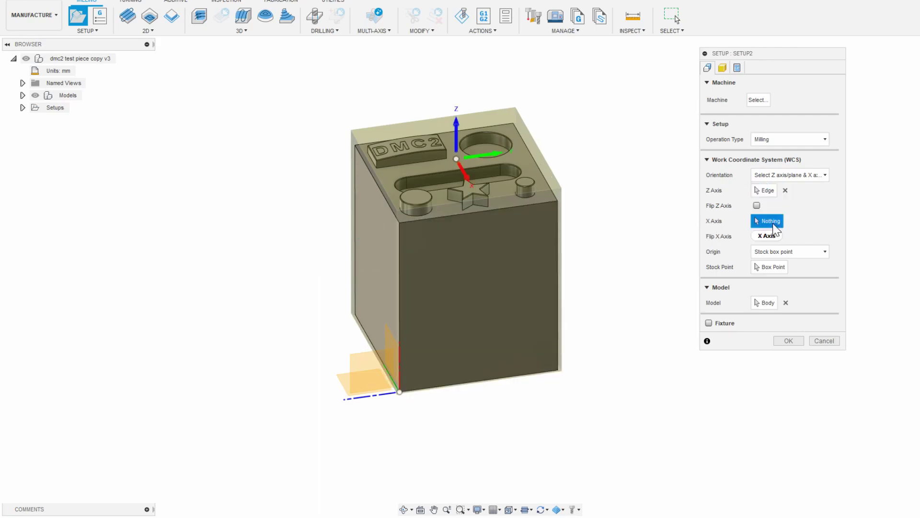
left_click(480, 211)
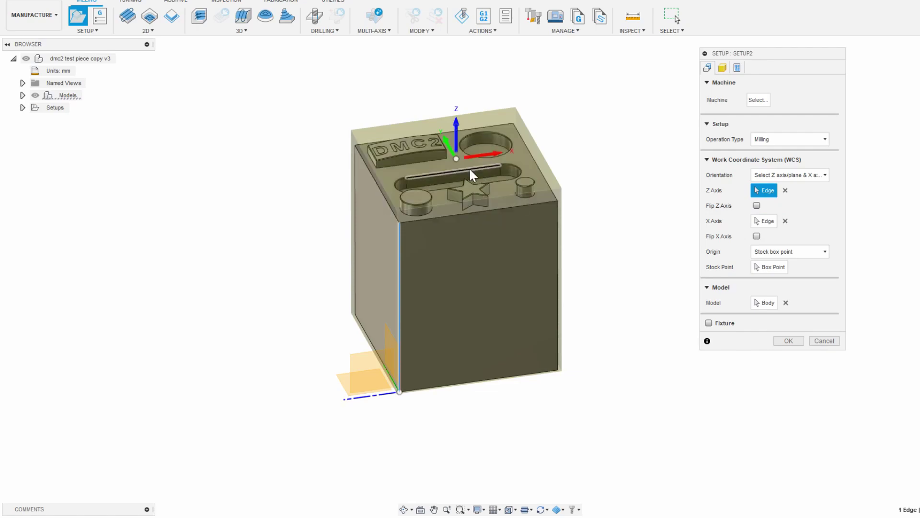
middle_click_drag(615, 221, 540, 207, "shift")
scroll(590, 220, "up", 3)
scroll(645, 209, "down", 1)
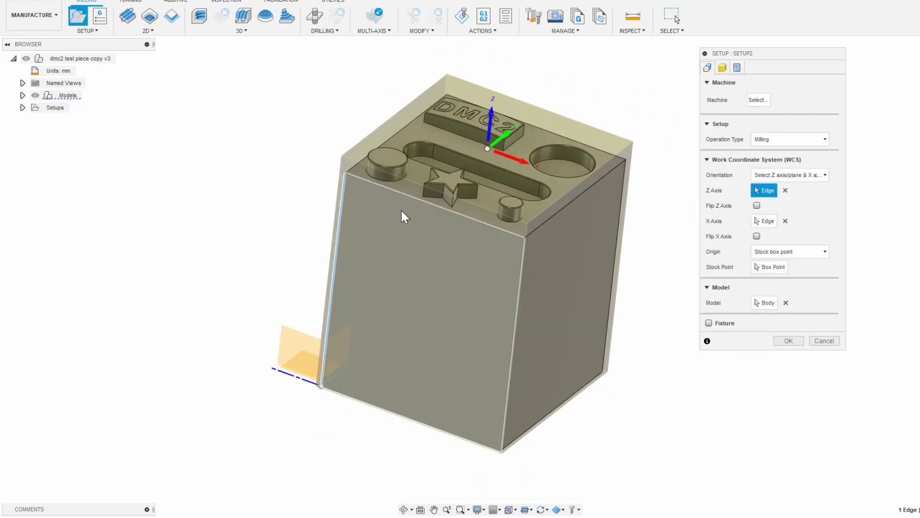
middle_click_drag(401, 211, 480, 158, "shift")
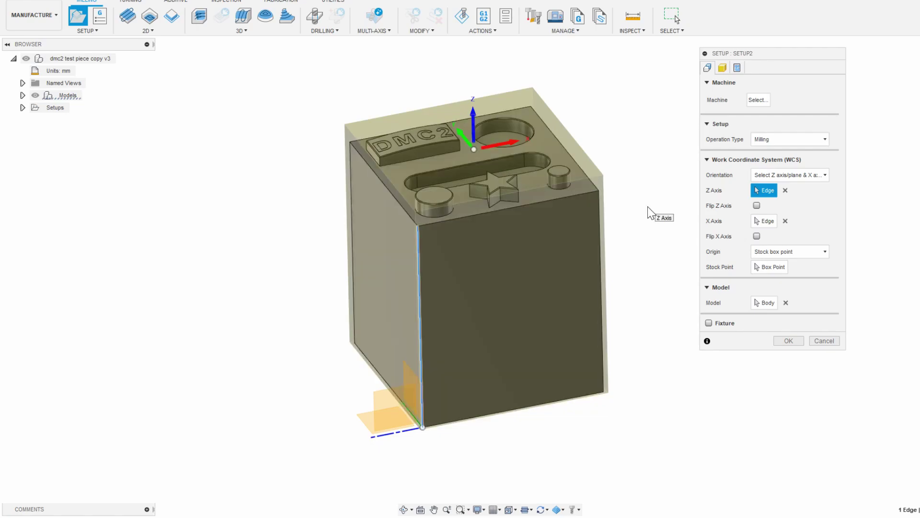
Step: Move Setup2's origin from a model box point to the stock box's top front corner
left_click(769, 253)
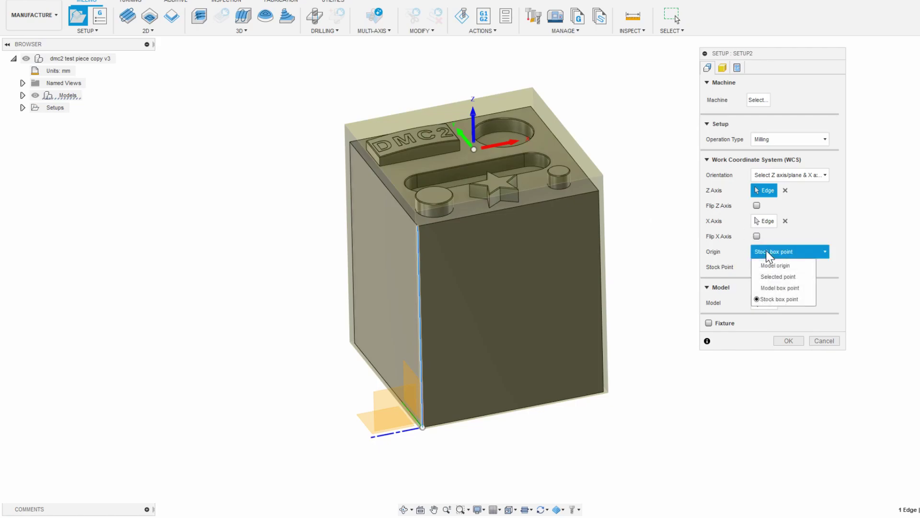
left_click(780, 289)
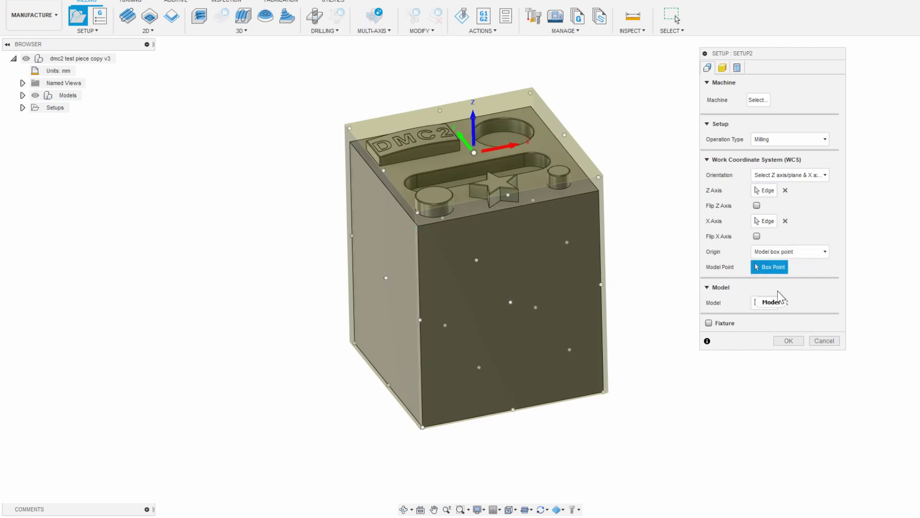
left_click(418, 213)
middle_click_drag(463, 220, 448, 195, "shift")
scroll(467, 142, "up", 2)
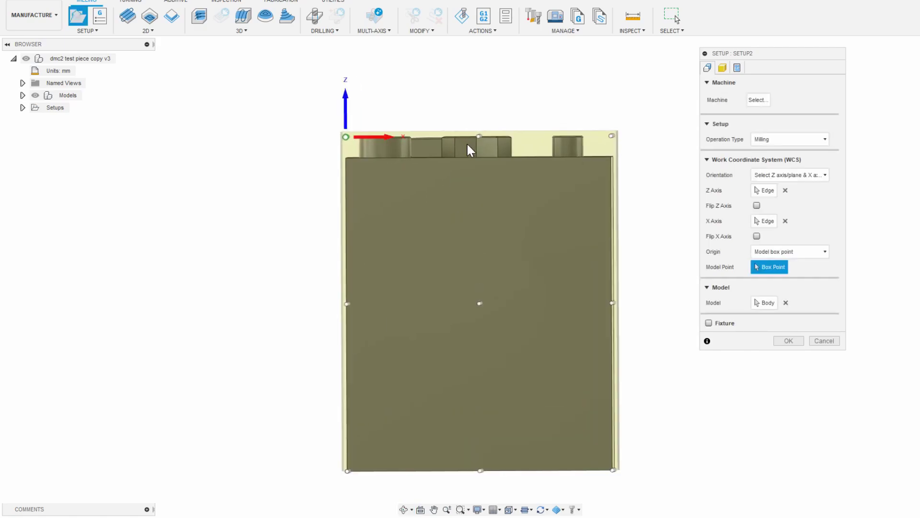
left_click(784, 252)
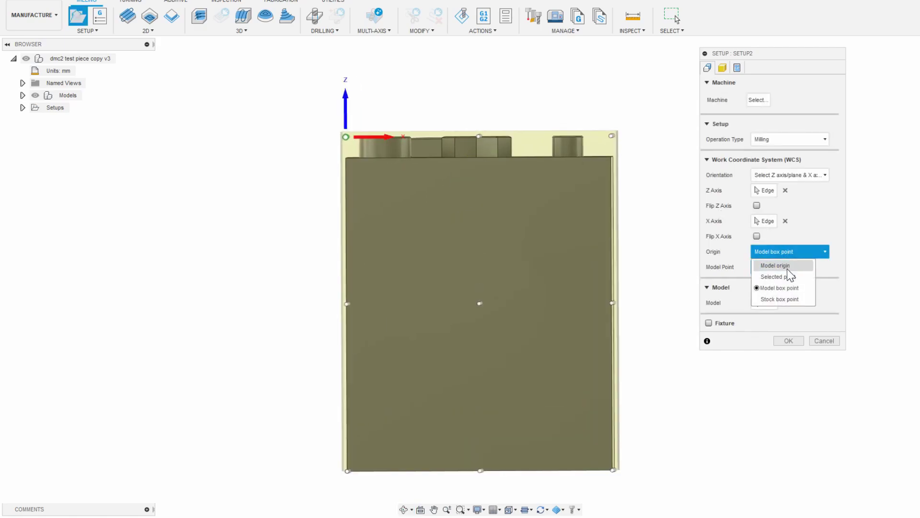
left_click(791, 298)
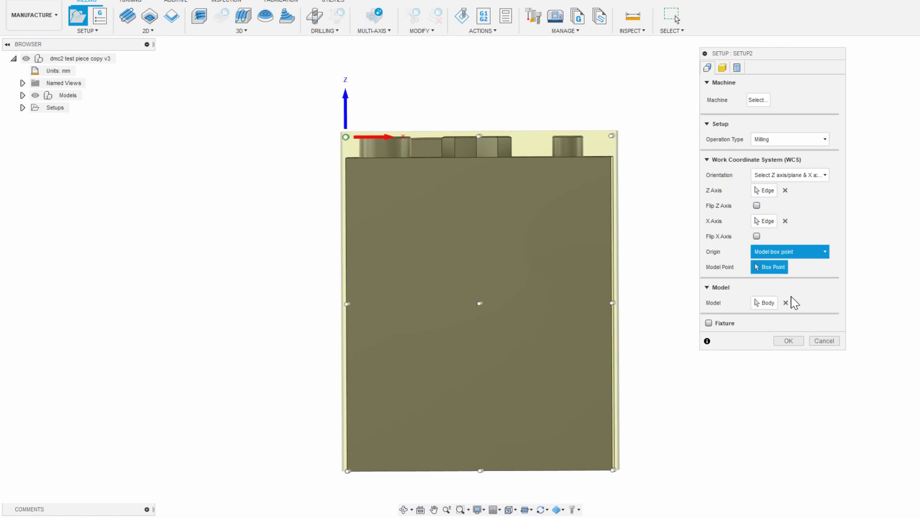
middle_click_drag(495, 216, 475, 244, "shift")
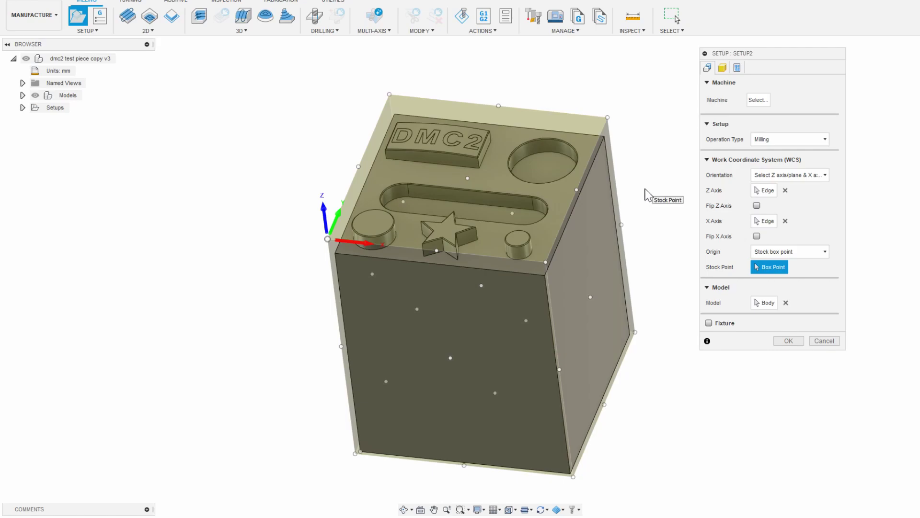
Step: In Setup2's Stock tab, set the stock side offset to 0
left_click(723, 69)
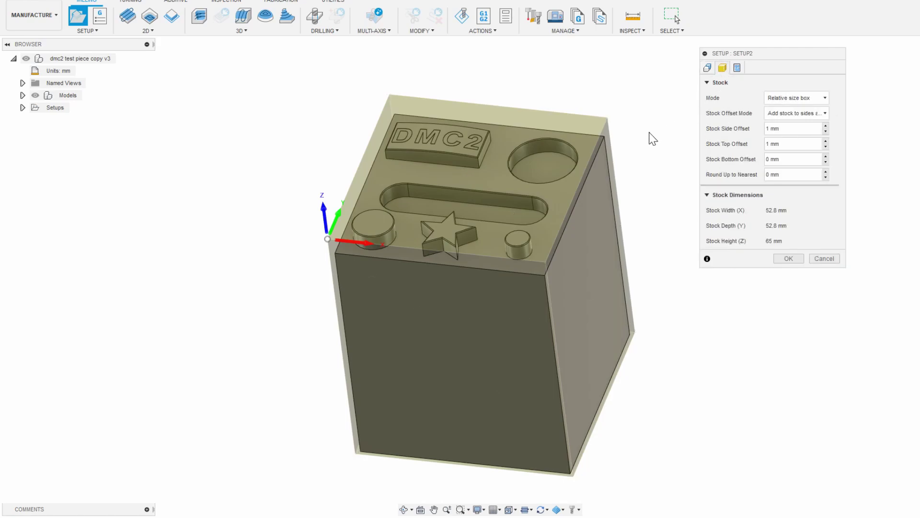
middle_click_drag(661, 139, 671, 94, "shift")
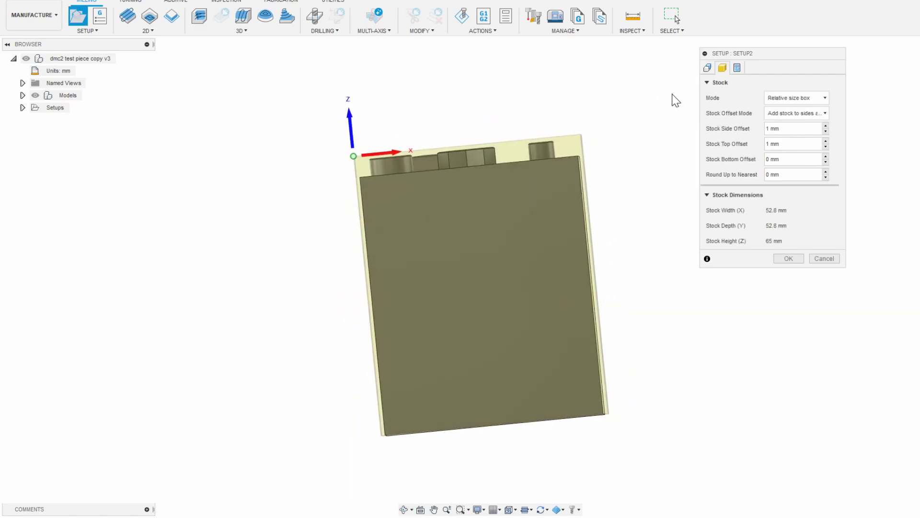
left_click(825, 131)
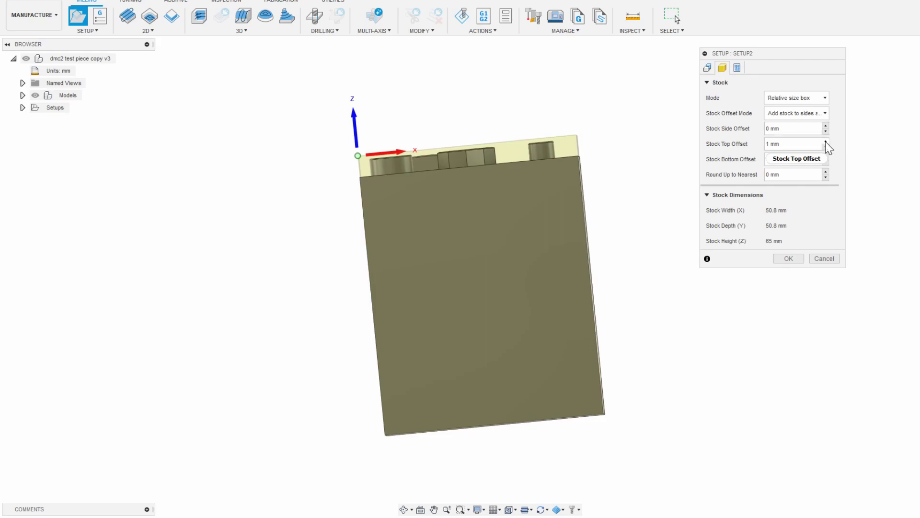
left_click(825, 146)
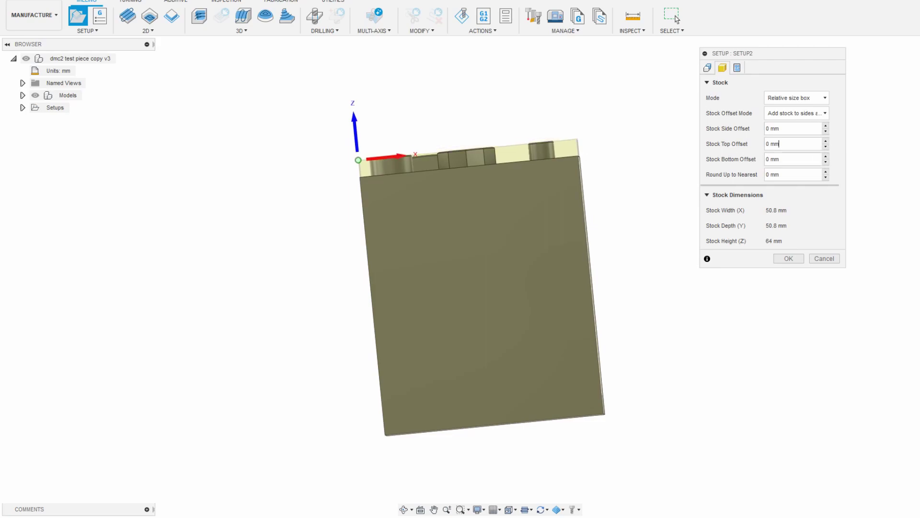
left_click(825, 125)
left_click(825, 125)
left_click(825, 126)
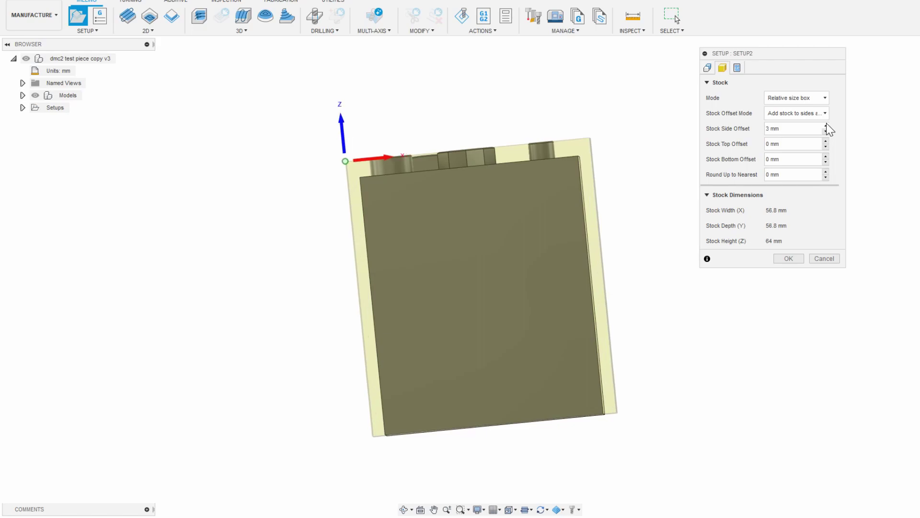
left_click(826, 126)
middle_click_drag(680, 153, 655, 156, "shift")
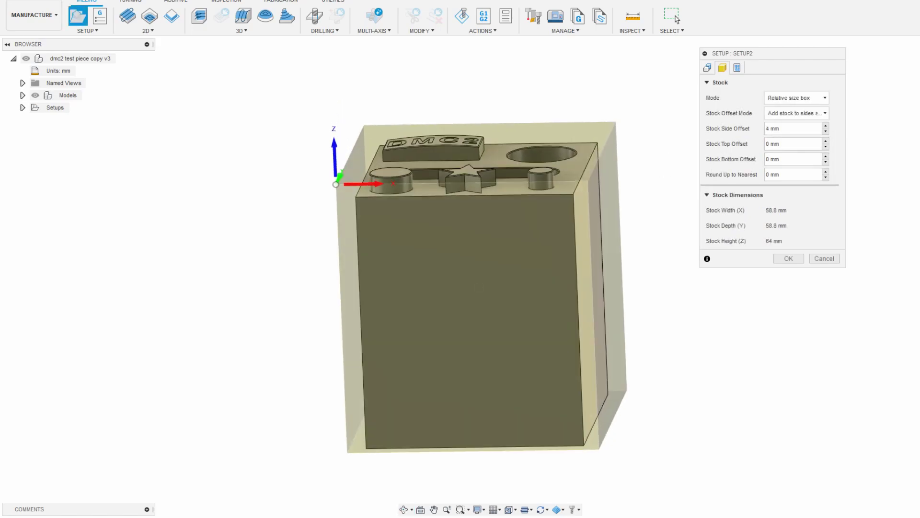
double_click(786, 128)
type("0")
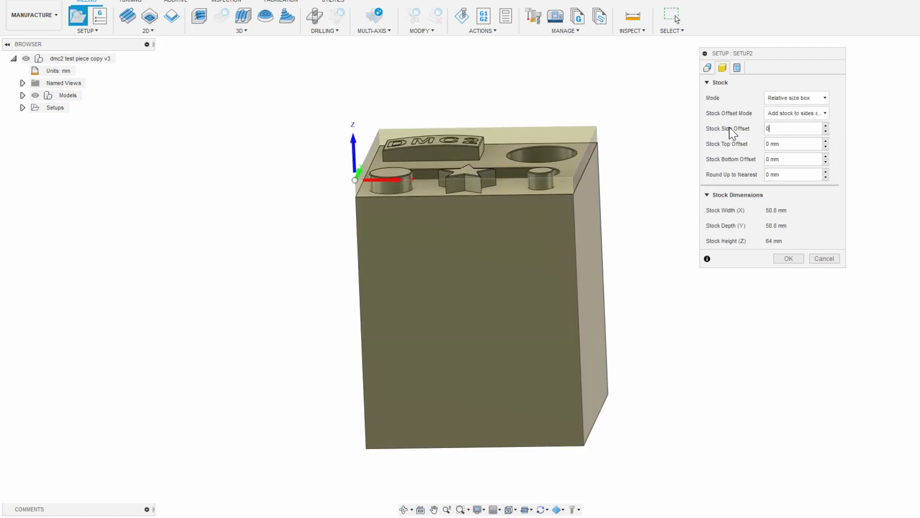
Step: Set a 1 mm stock top offset and confirm the 50.8 × 50.8 × 65 mm stock
left_click(825, 142)
mouse_move(610, 191)
middle_mouse_down("shift")
mouse_move(608, 172)
mouse_move(612, 182)
middle_mouse_up("shift")
scroll(442, 150, "up", 5)
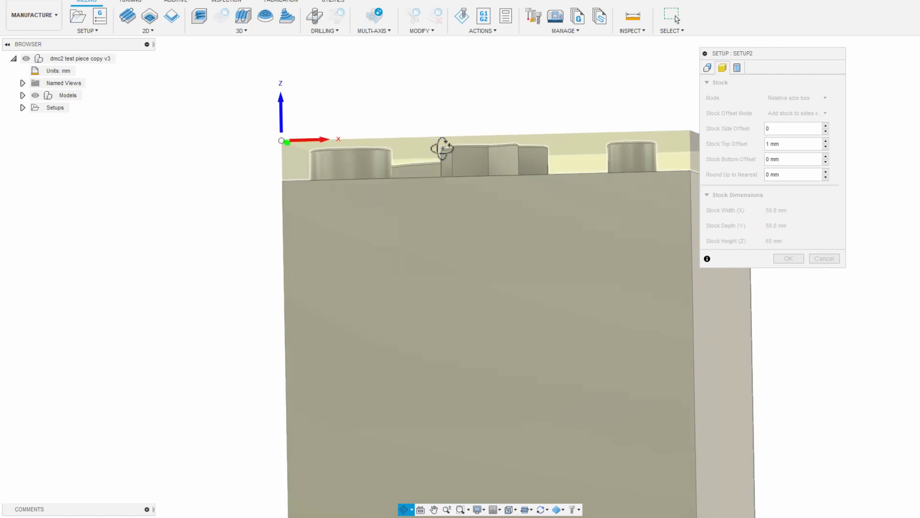
middle_click_drag(442, 150, 445, 150, "shift")
key("F6")
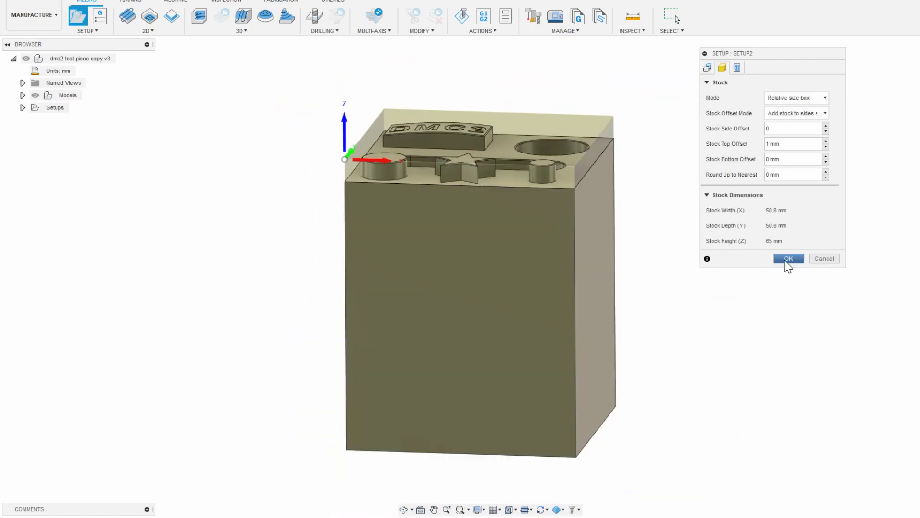
left_click(789, 259)
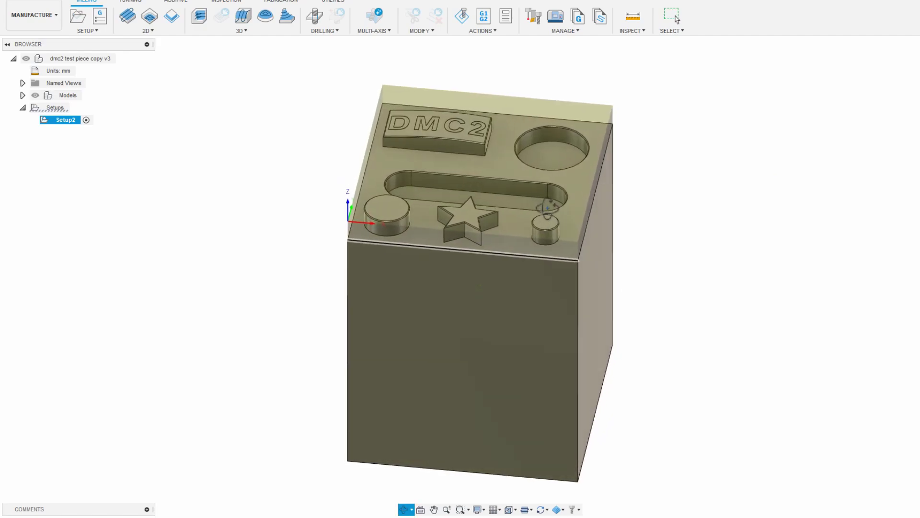
Step: Reopen Setup2's settings, close them unchanged, and reselect Setup2 in the browser
left_click(732, 230)
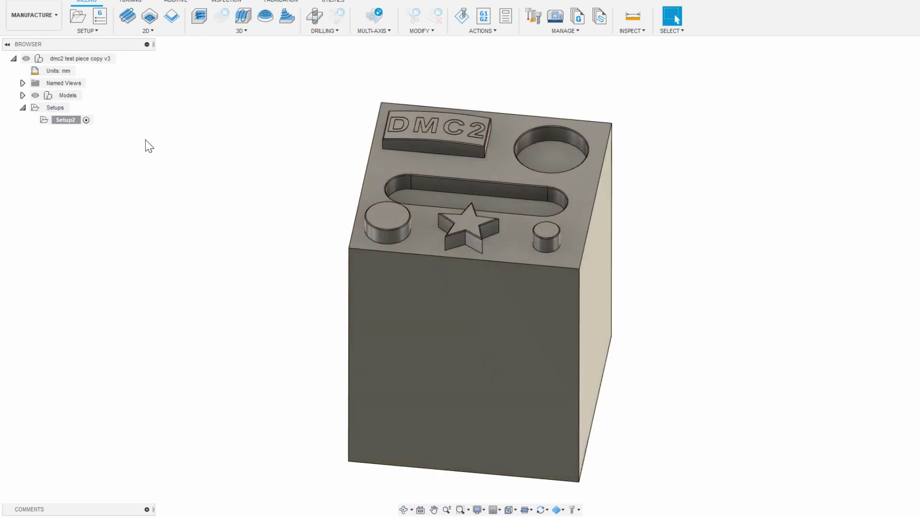
left_click(65, 121)
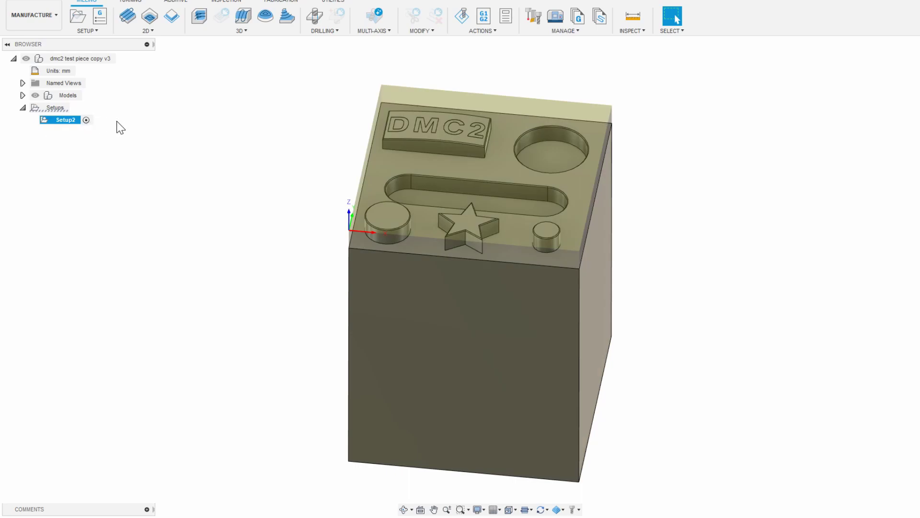
double_click(76, 120)
left_click(788, 341)
left_click(137, 138)
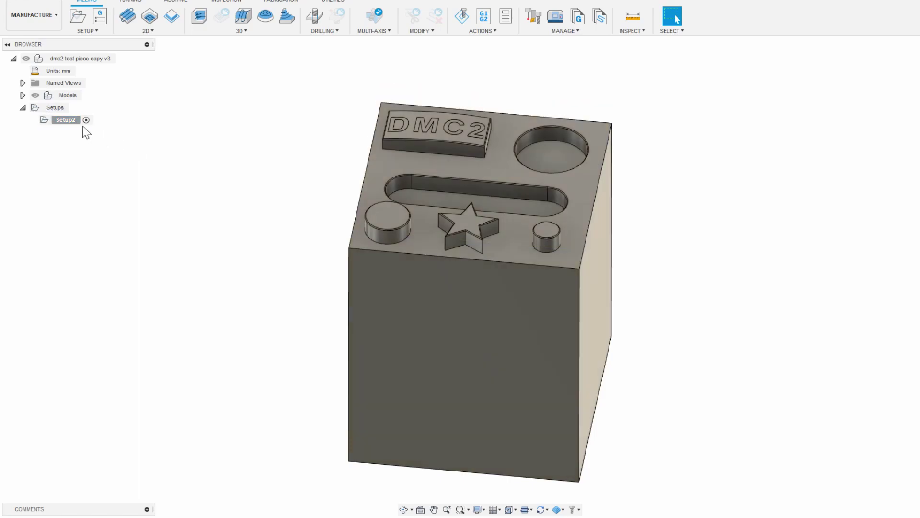
left_click(71, 122)
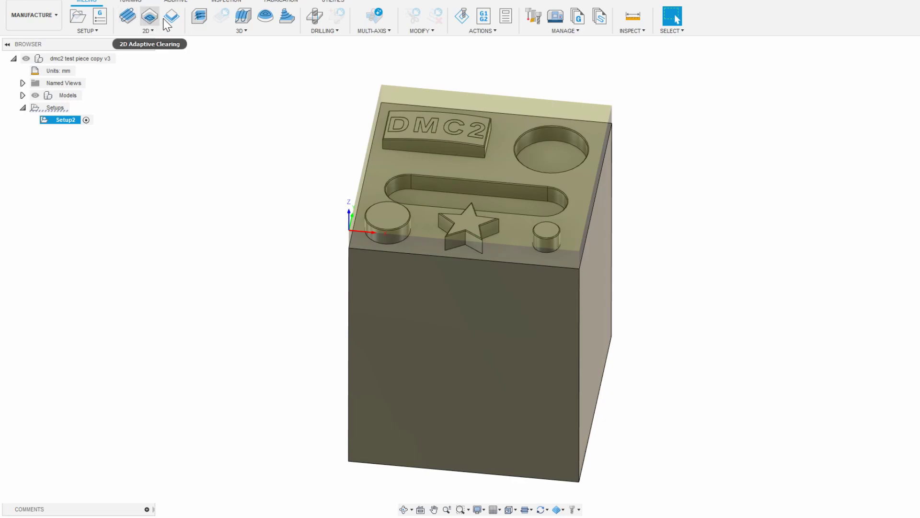
Step: Start a 2D Face operation, FACE1, in Setup2 and move its settings panel aside
left_click(177, 31)
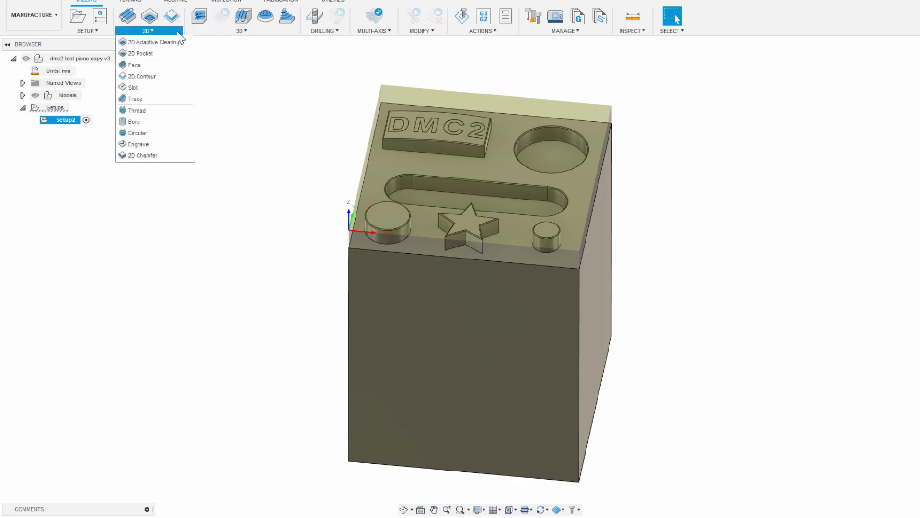
left_click(217, 32)
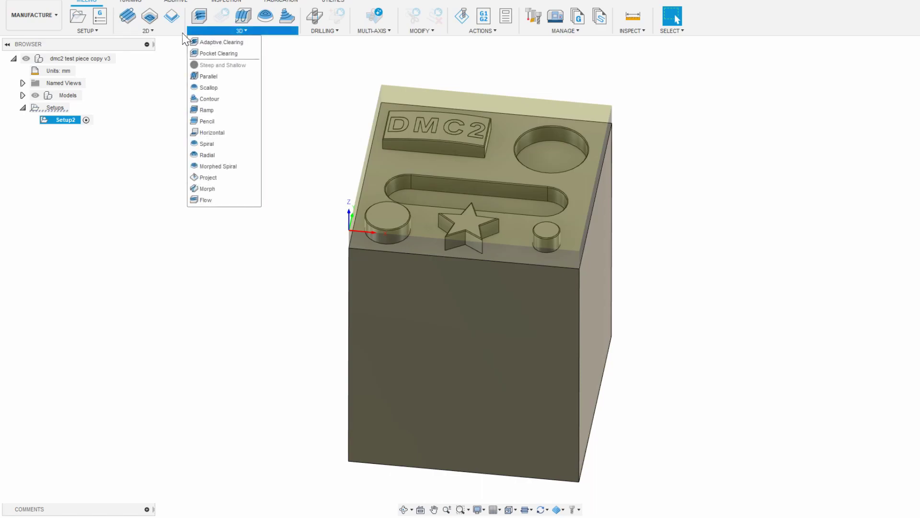
mouse_move(165, 32)
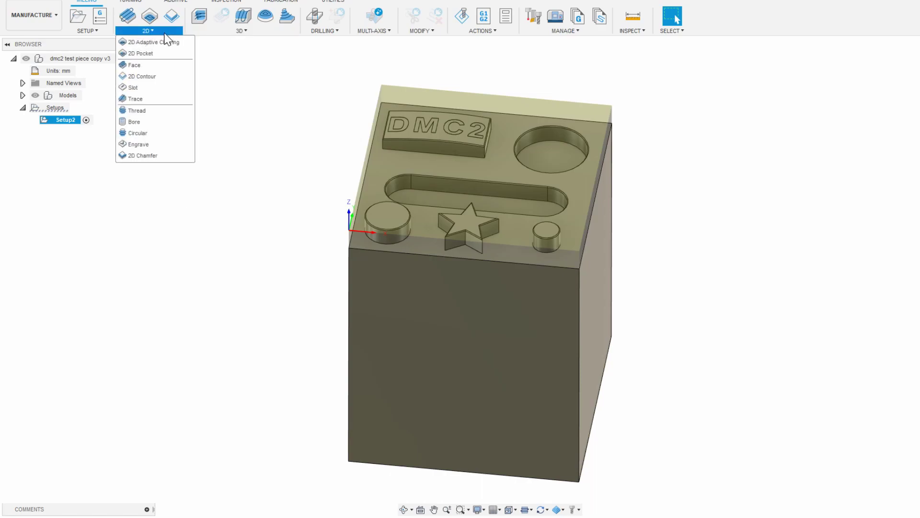
left_click(140, 64)
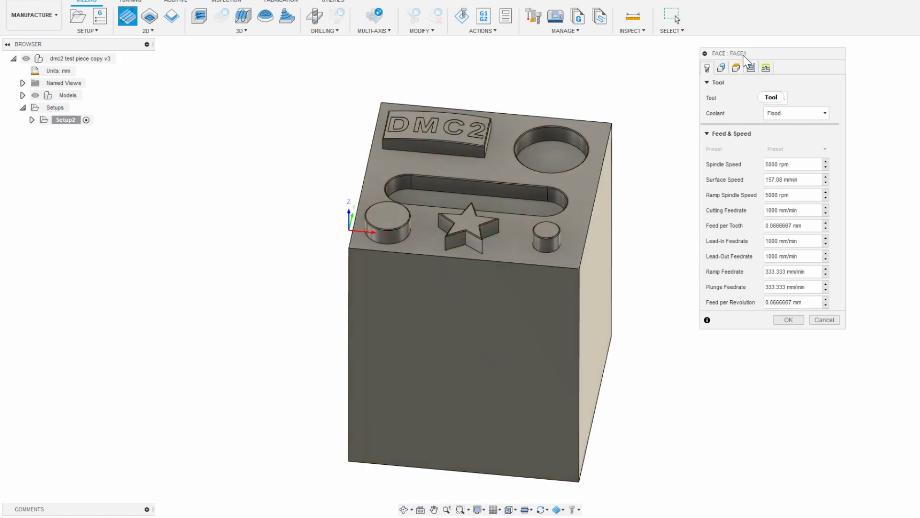
left_click_drag(744, 54, 708, 63)
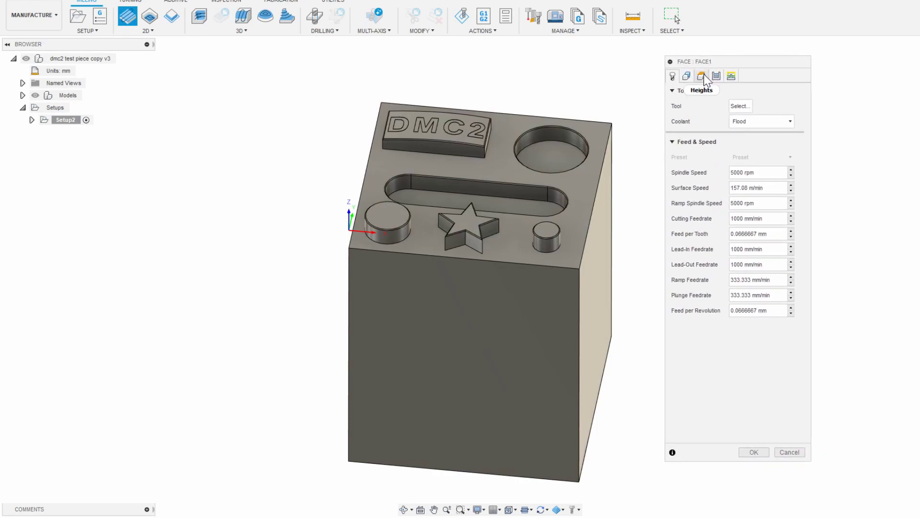
Step: Give FACE1 the Ø6mm square aluminium endmill from the local DMC2 - Aluminum Square HRC50 library
left_click(738, 107)
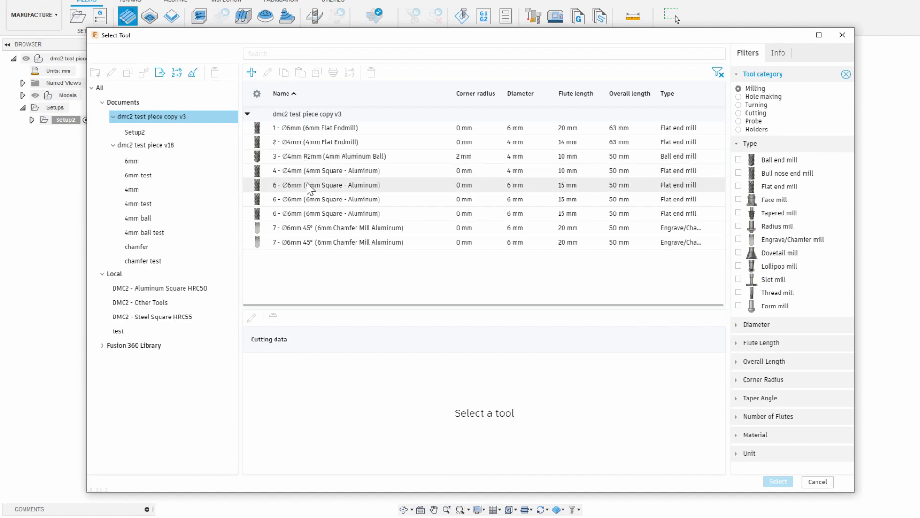
left_click(102, 104)
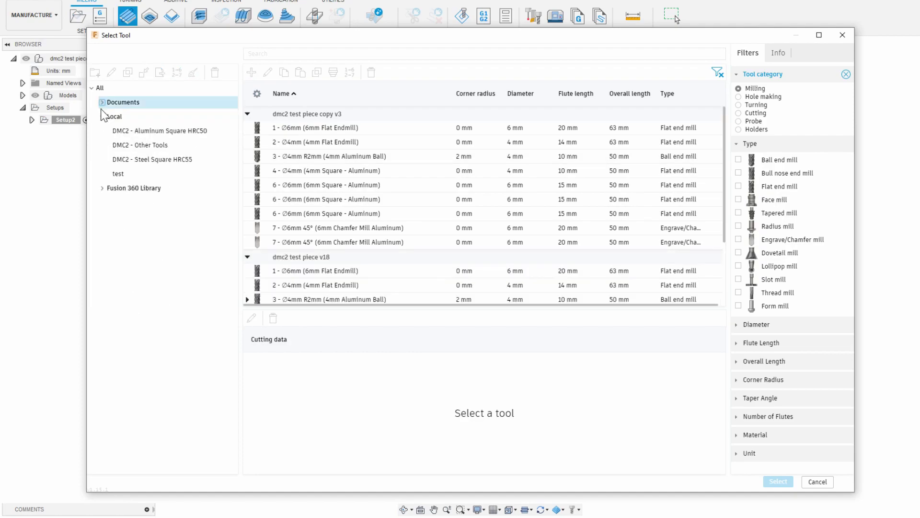
left_click(140, 134)
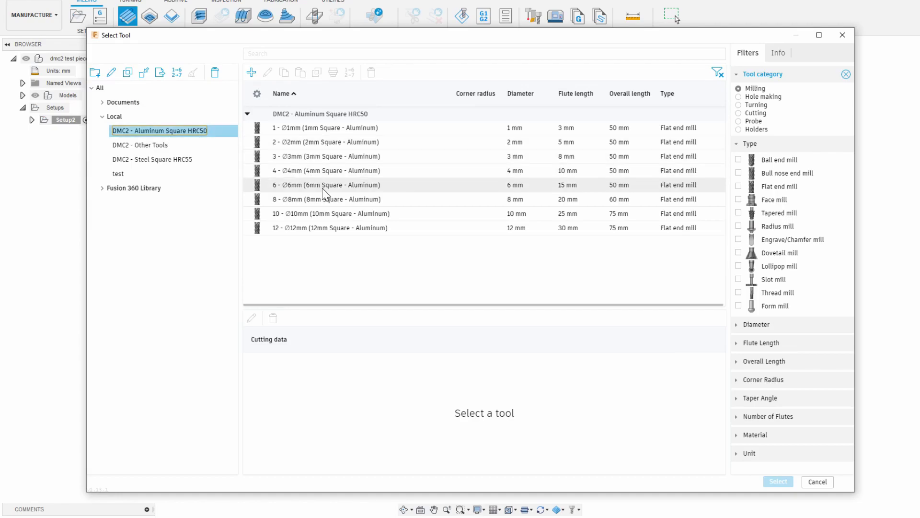
double_click(386, 189)
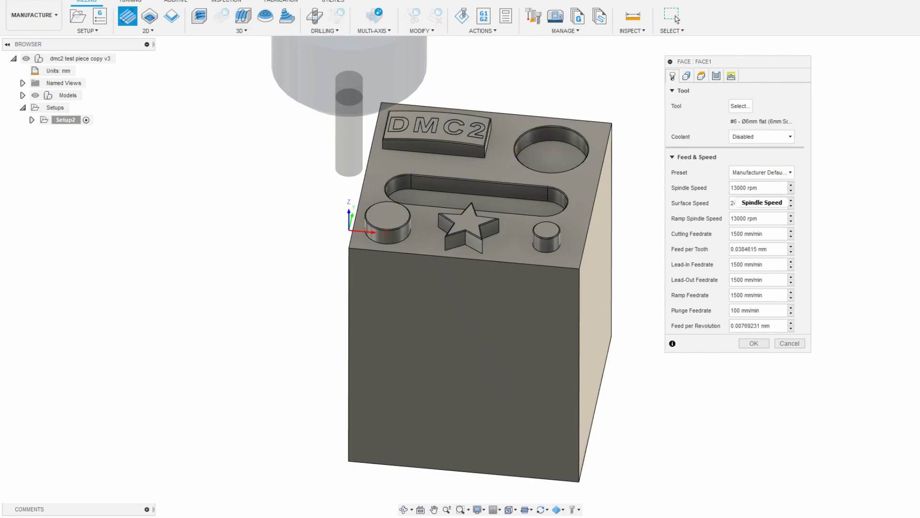
Step: Set the surface speed to 610 m/min
left_click(715, 193)
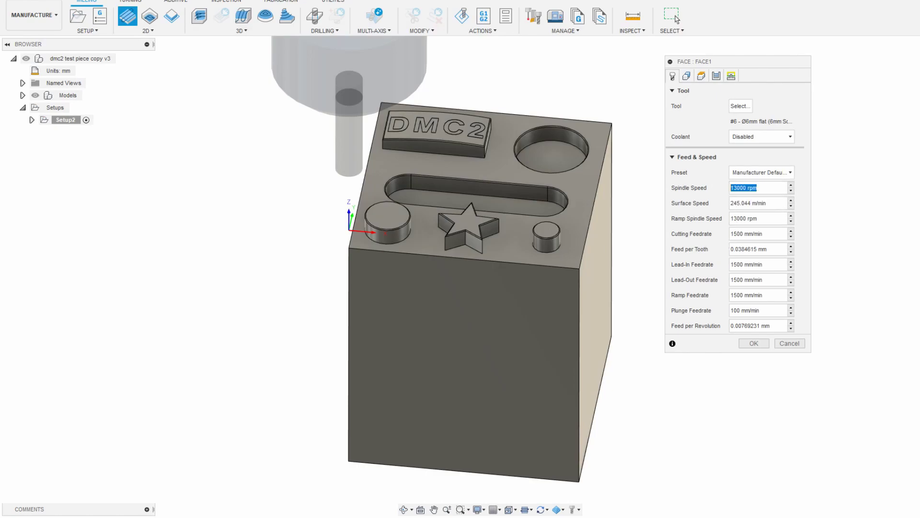
key("Tab")
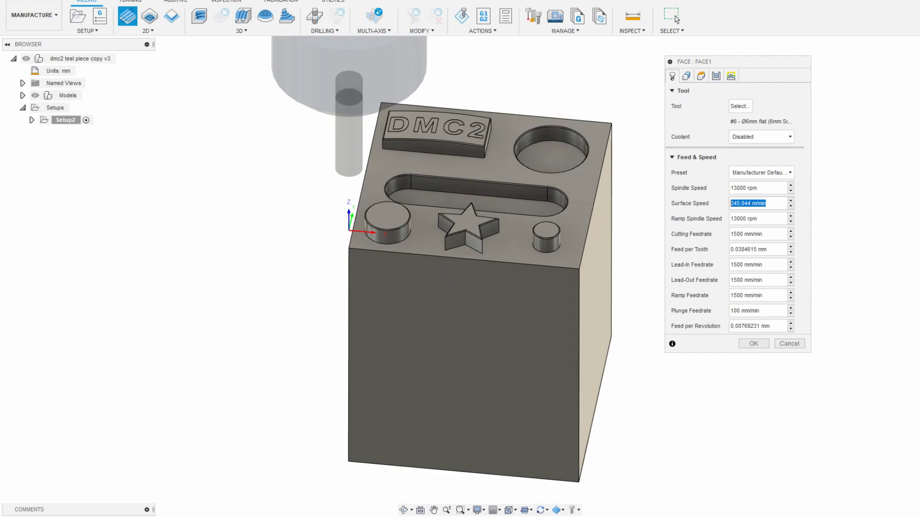
key("End")
key("shift+Home")
type("610")
key("Return")
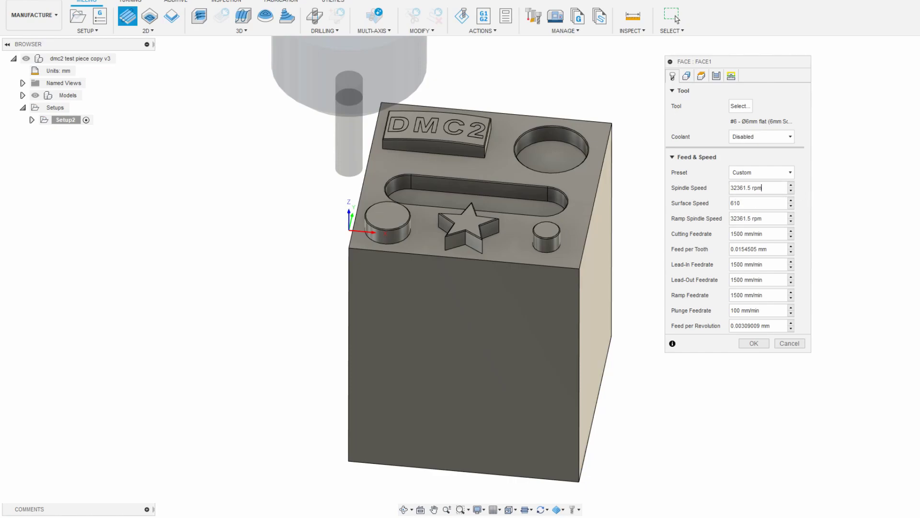
Step: Set spindle speed to 24000 rpm and feed per tooth to 0.02 mm, giving 1440 mm/min
left_click_drag(762, 188, 715, 188)
type("24000")
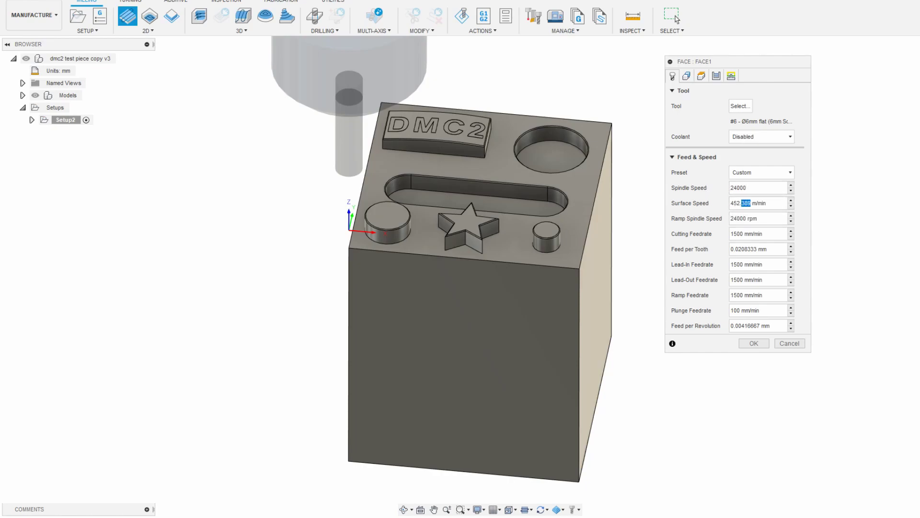
left_click_drag(732, 203, 766, 203)
left_click(767, 203)
double_click(736, 234)
left_click(705, 254)
left_click_drag(731, 249, 767, 248)
type("0.02")
left_click(791, 252)
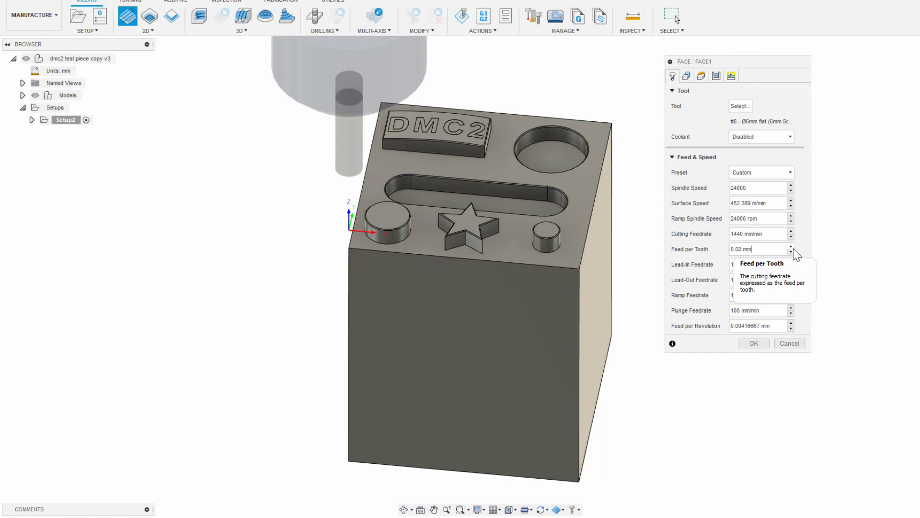
left_click(791, 251)
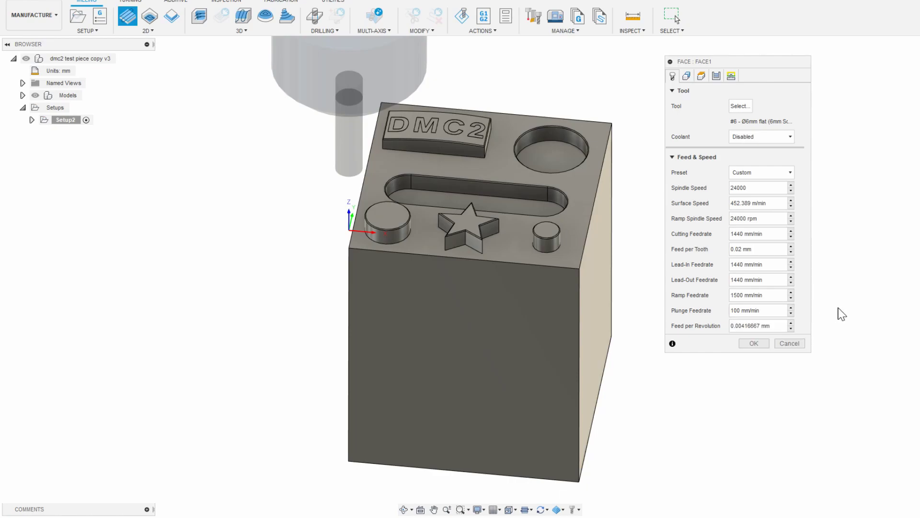
Step: Use the block's top-face outline as stock contour and lower the clearance height offset by 2 mm
left_click(686, 79)
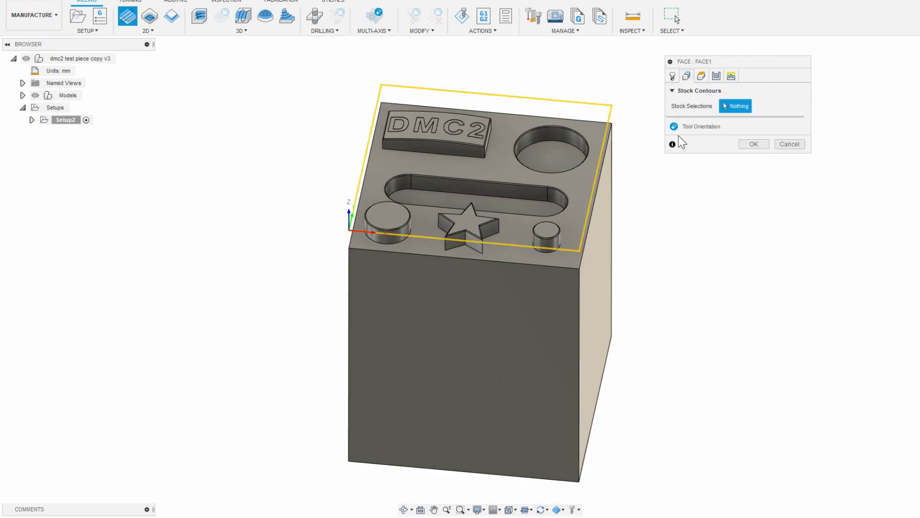
left_click(606, 158)
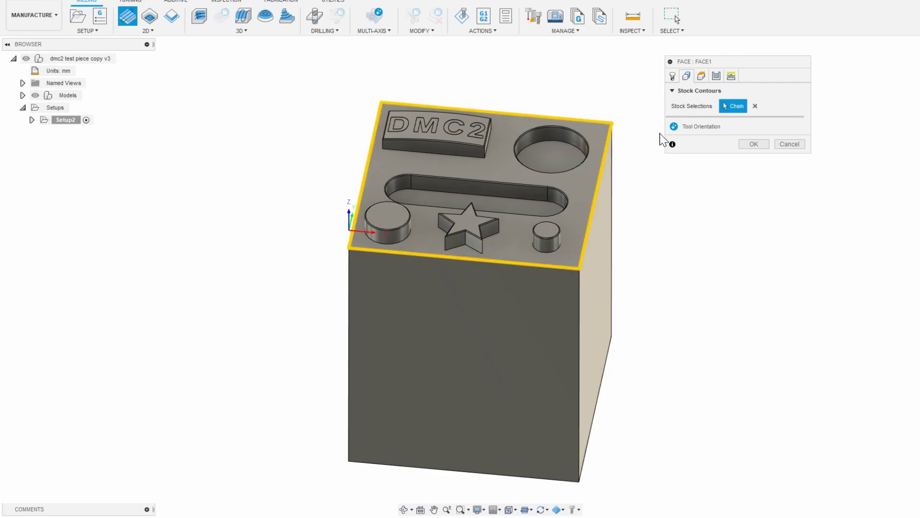
left_click(702, 78)
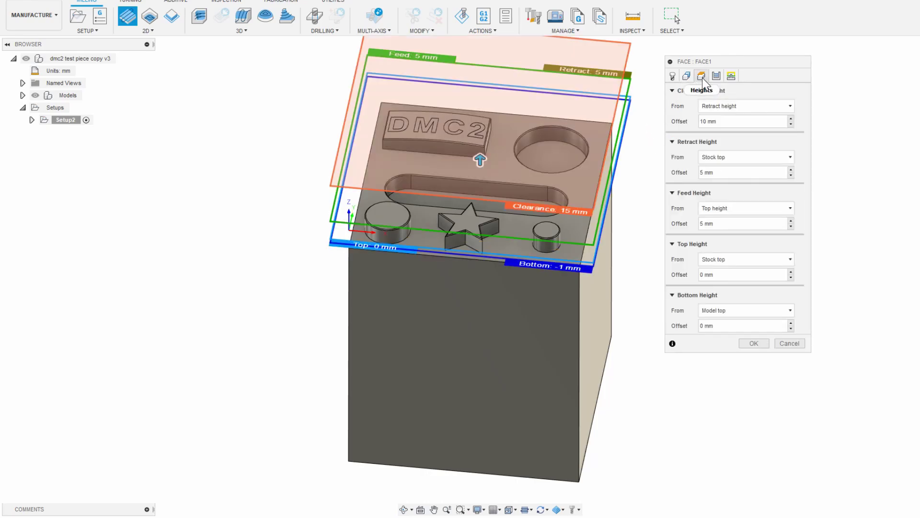
scroll(578, 197, "down", 5)
middle_click_drag(580, 178, 583, 134, "shift")
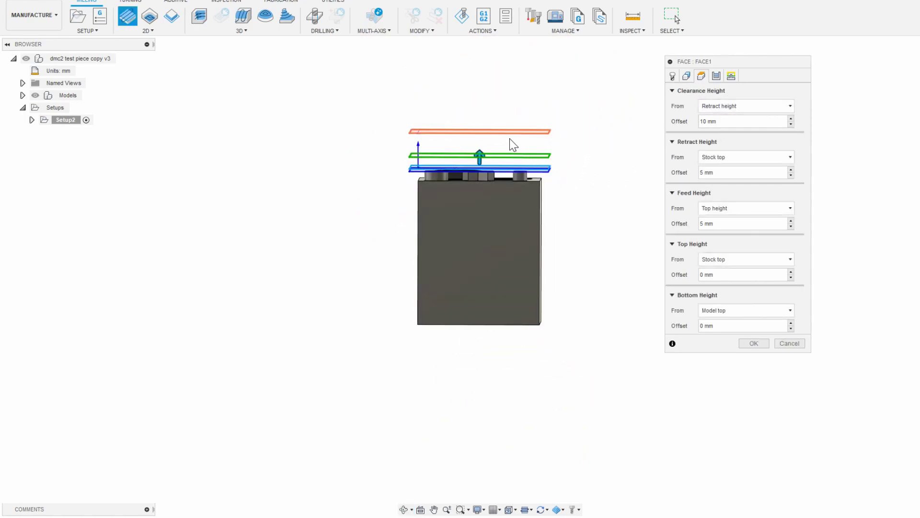
middle_click_drag(512, 142, 582, 170, "shift")
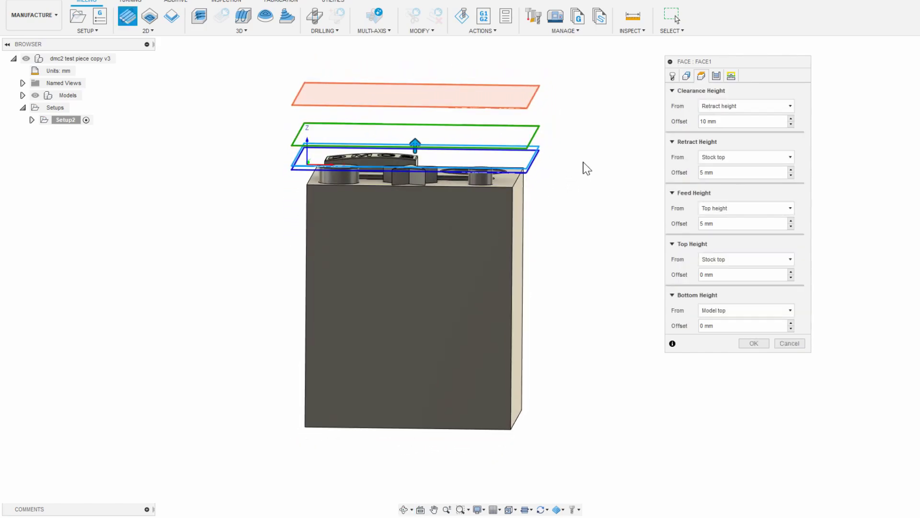
left_click(791, 125)
left_click(792, 125)
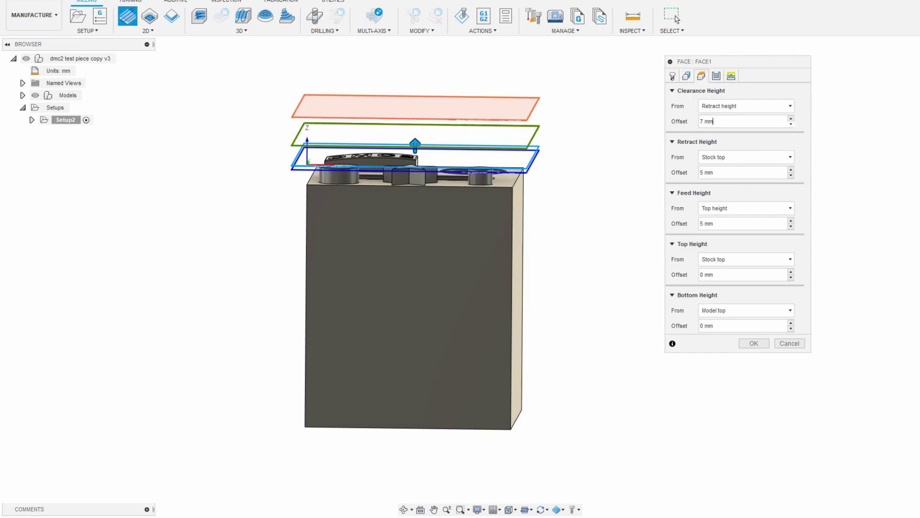
left_click(717, 76)
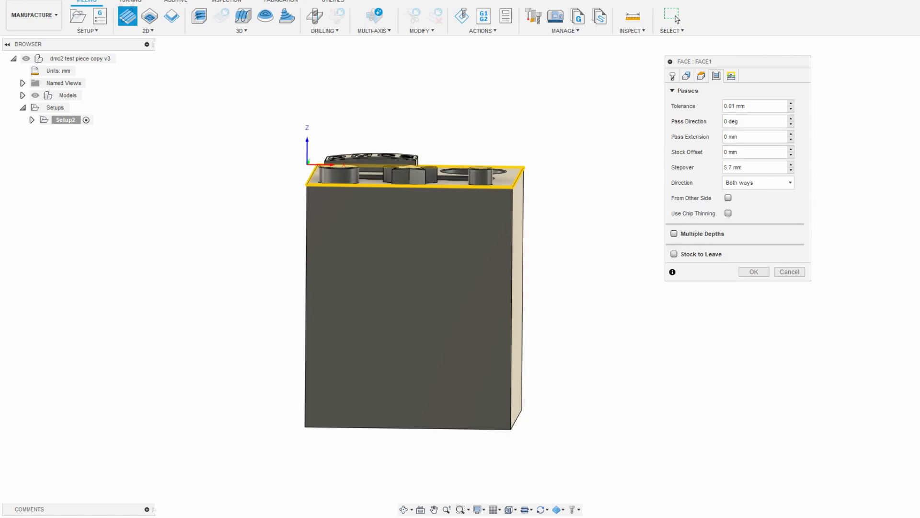
Step: Set the stepover to 4 mm, leaving Multiple Depths off
left_click(733, 168)
type("4")
left_click(681, 234)
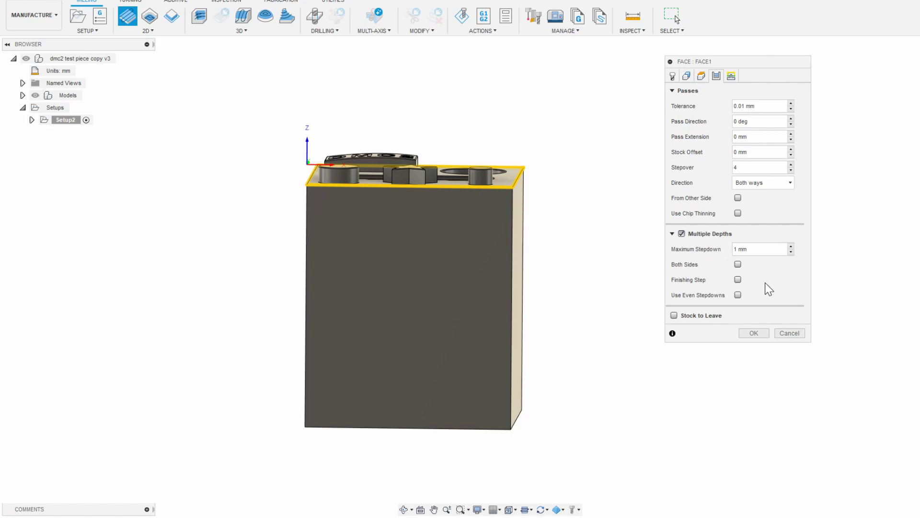
left_click(680, 234)
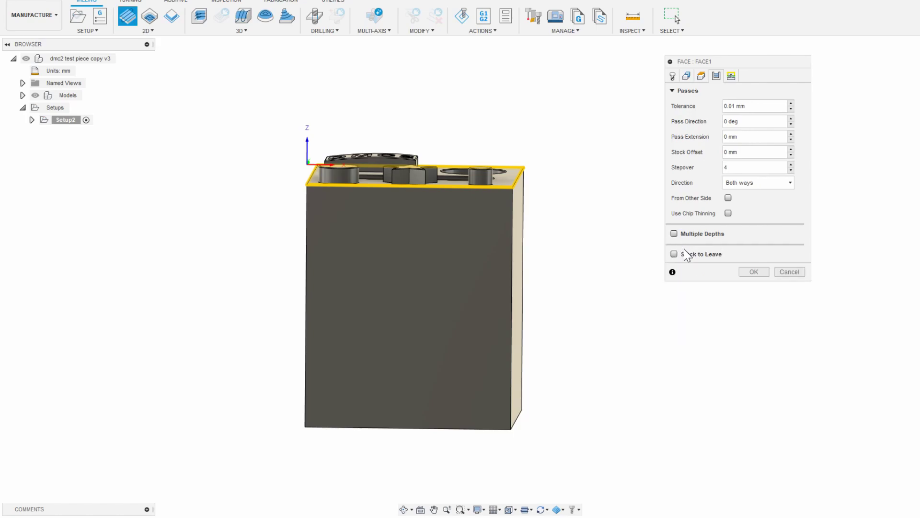
Step: In Linking, keep the tool down enabled and ready the maximum stay-down distance for 20000
left_click(731, 77)
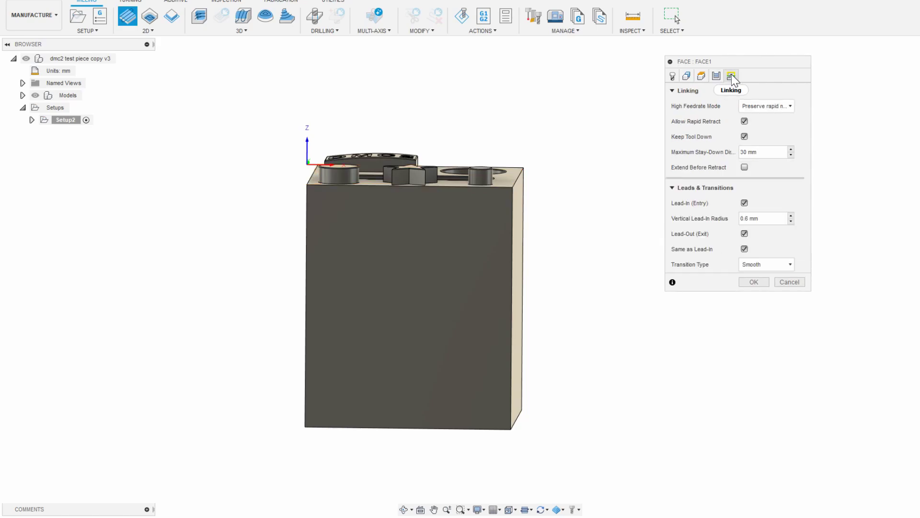
left_click(746, 138)
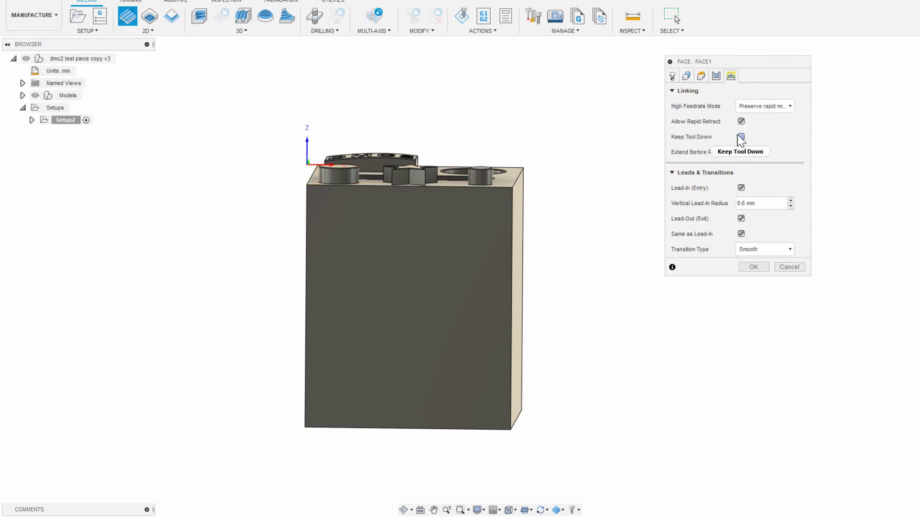
left_click(743, 138)
key("Tab")
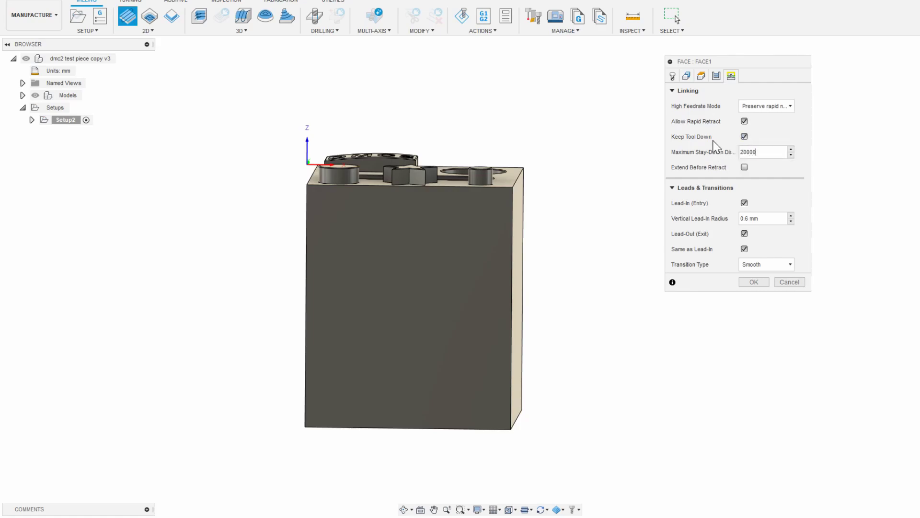
Step: Create the Face1 operation and play Setup2's material removal simulation
left_click(755, 283)
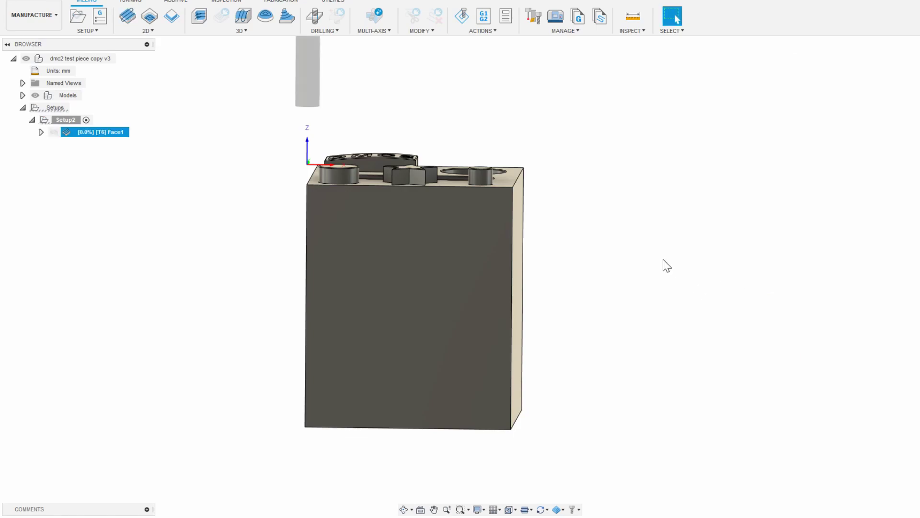
middle_click_drag(497, 234, 429, 208, "shift")
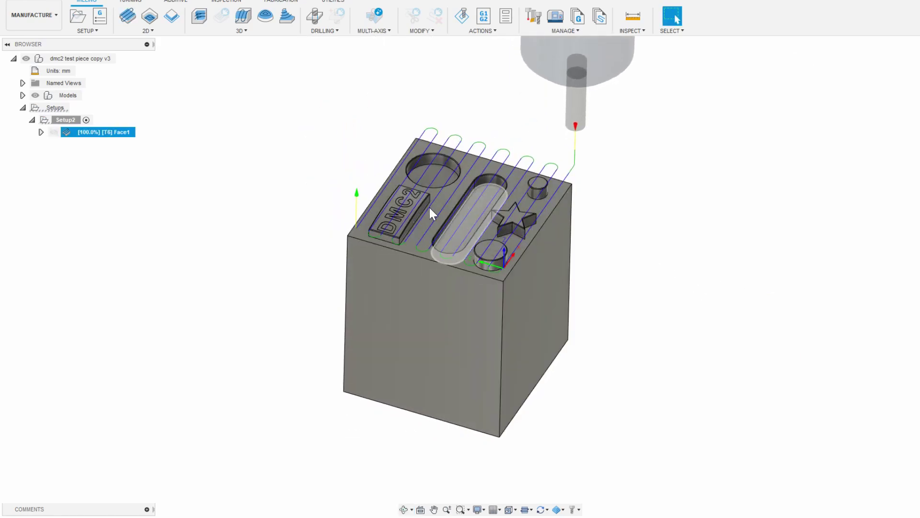
left_click(173, 119)
left_click(70, 119)
left_click(461, 22)
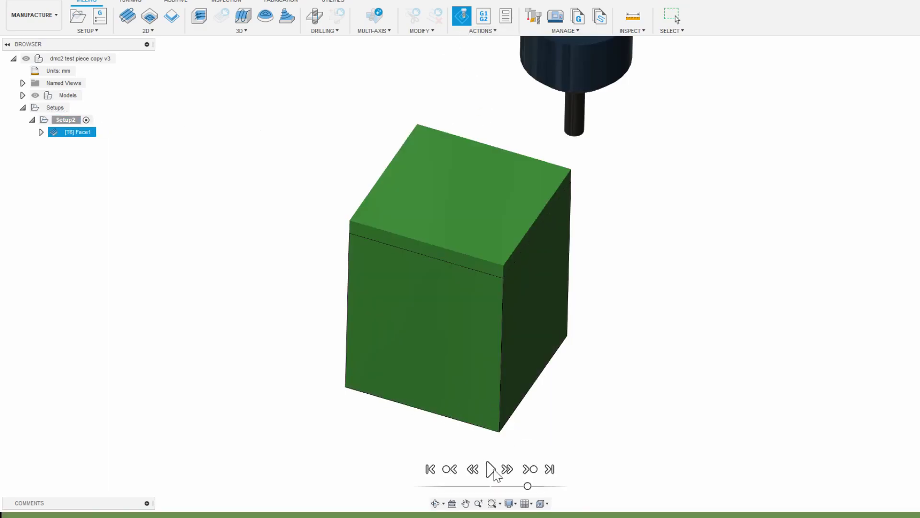
left_click(490, 469)
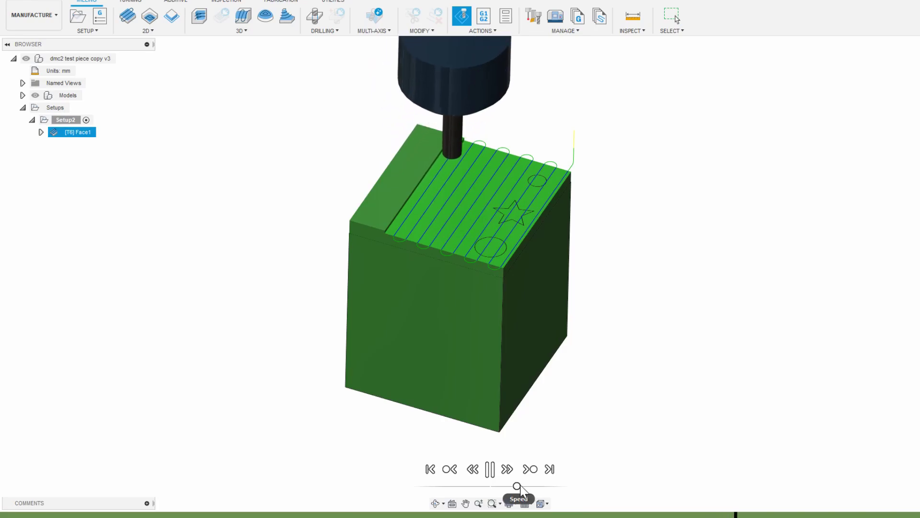
left_click_drag(517, 485, 530, 486)
middle_click_drag(546, 397, 496, 398, "shift")
Step: Inspect the faced top surface and reopen Face1 for editing
scroll(631, 203, "up", 5)
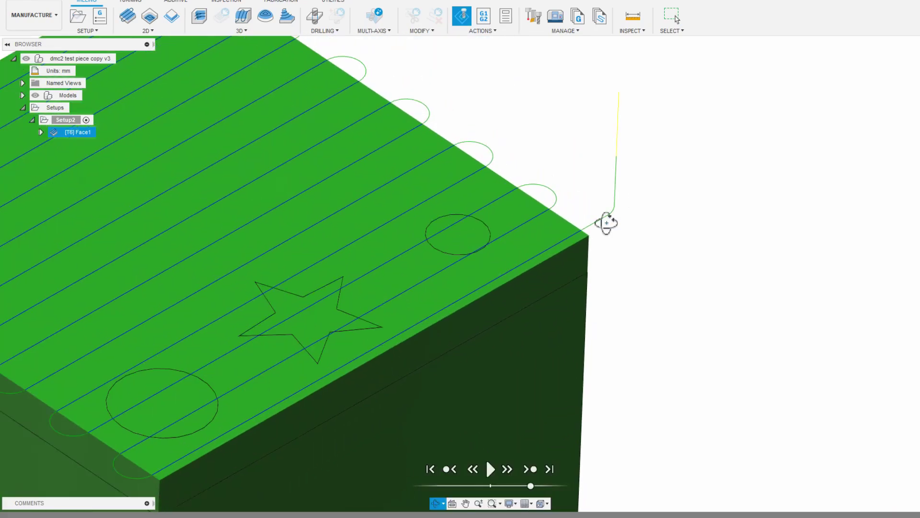
middle_click_drag(604, 222, 113, 217, "shift")
left_click(76, 133)
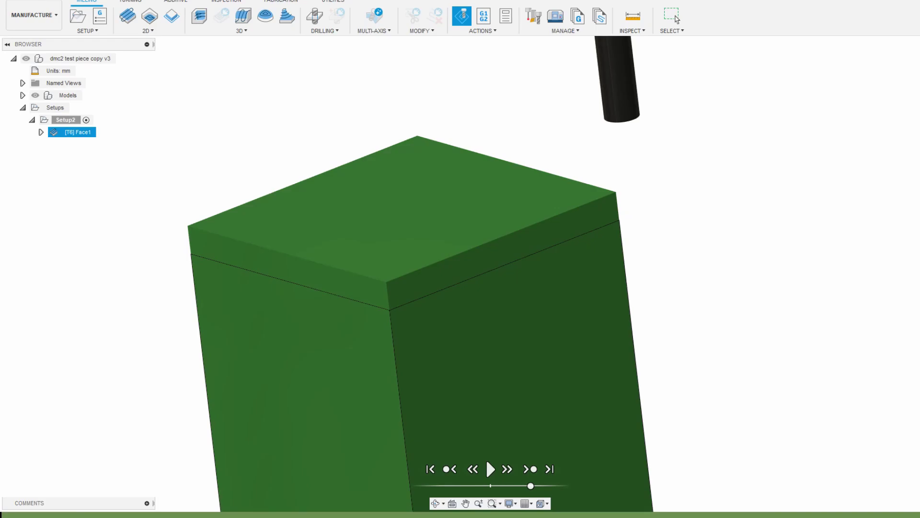
double_click(77, 133)
Step: Accept the Face1 edit from the Linking settings to regenerate the toolpath
left_click(730, 75)
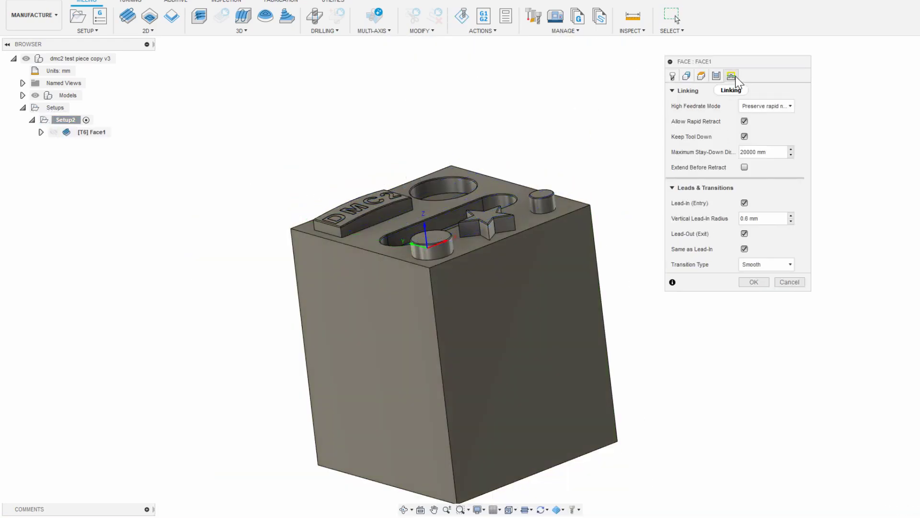
left_click(748, 218)
key("Return")
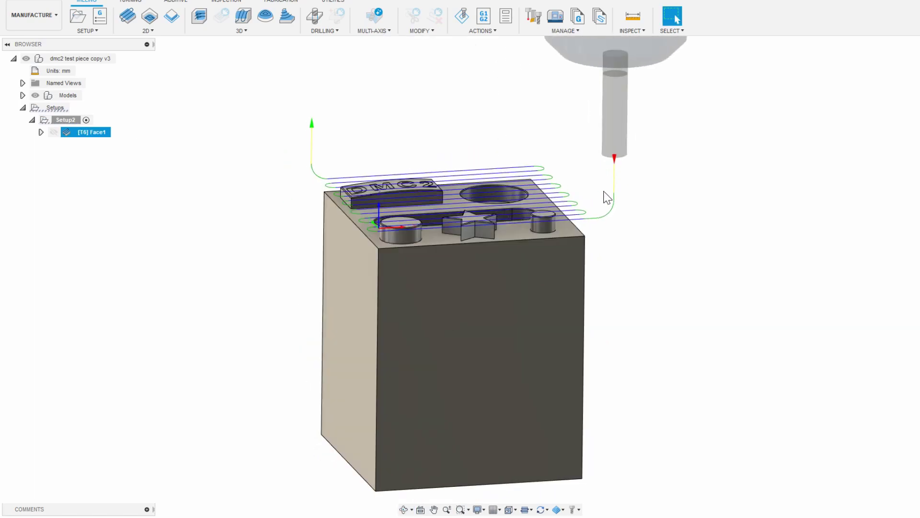
Step: Re-simulate the toolpath, exit the simulation, and select Setup2
left_click(457, 22)
left_click(490, 470)
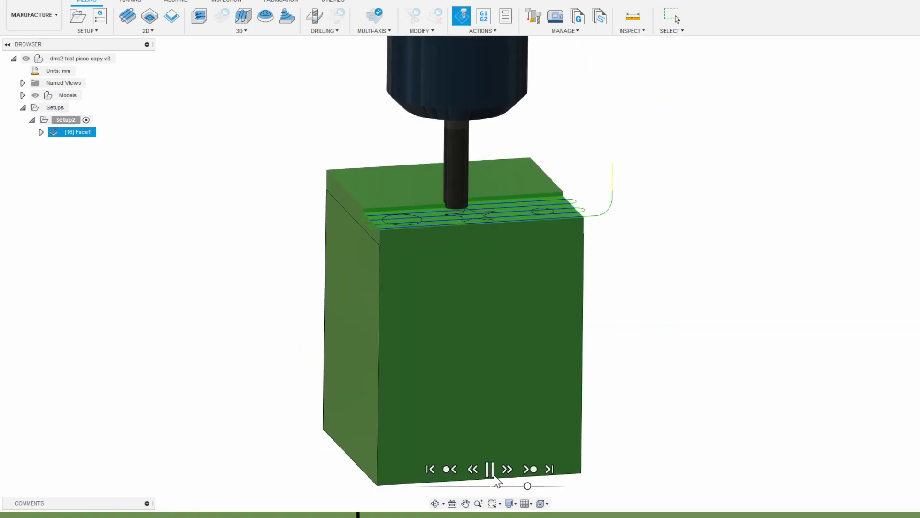
key("Escape")
middle_click_drag(252, 203, 243, 218, "shift")
key("Escape")
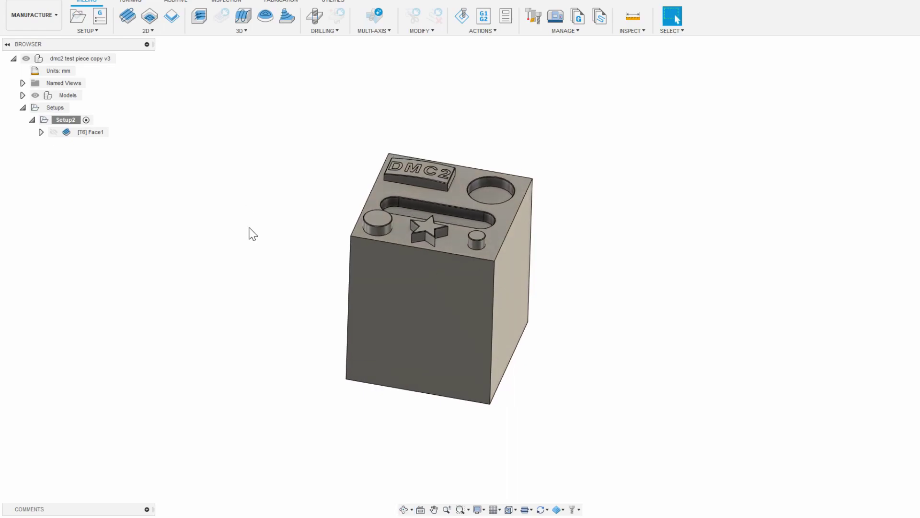
mouse_move(91, 138)
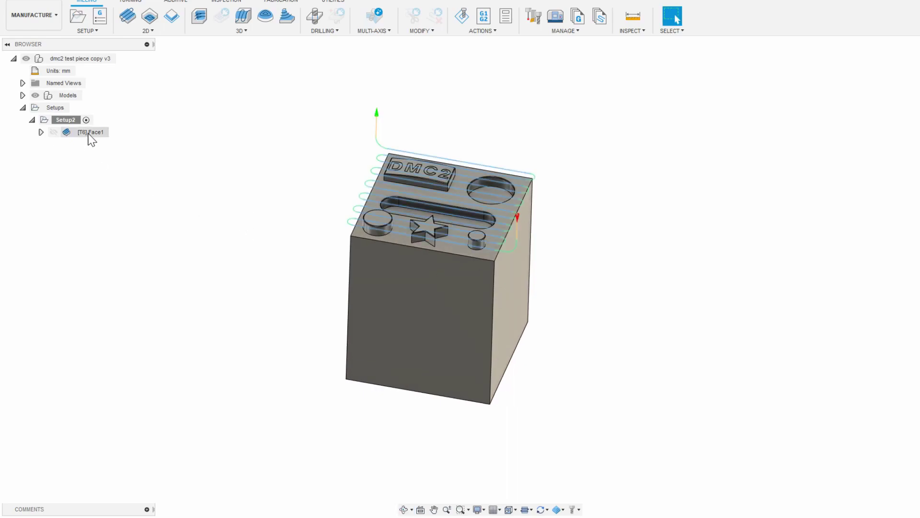
left_click(62, 119)
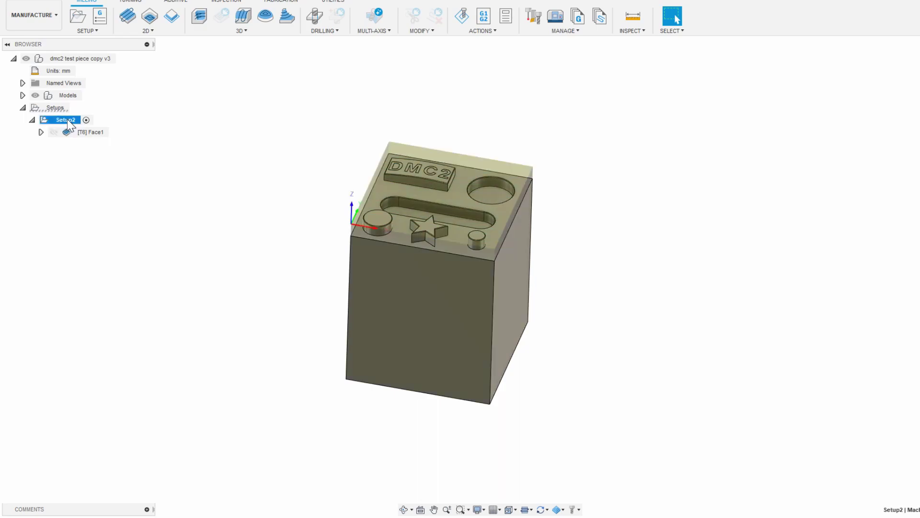
Step: Start post processing Setup2, keeping Mach3Mill as the post processor
right_click(60, 119)
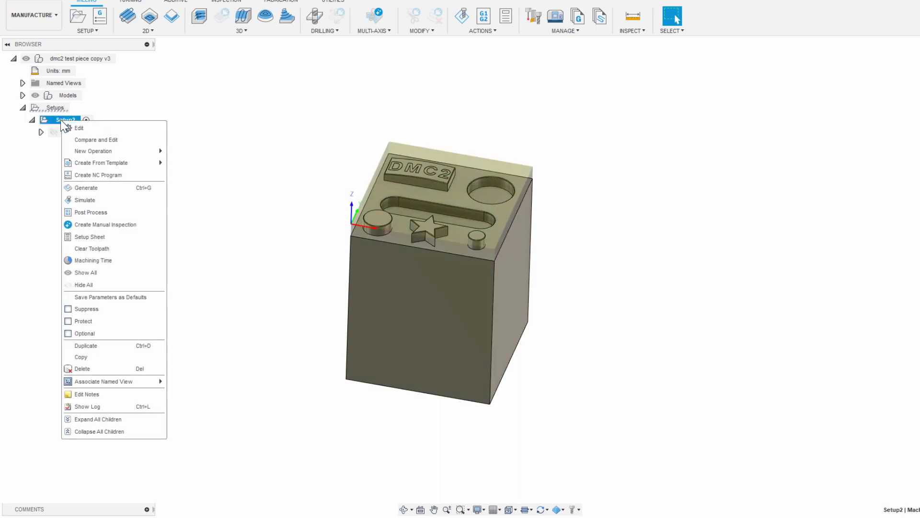
left_click(117, 212)
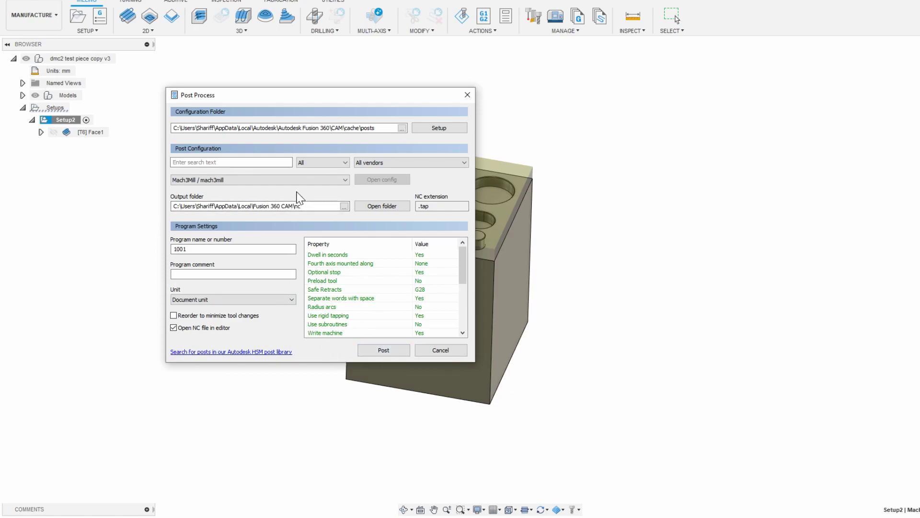
left_click(314, 181)
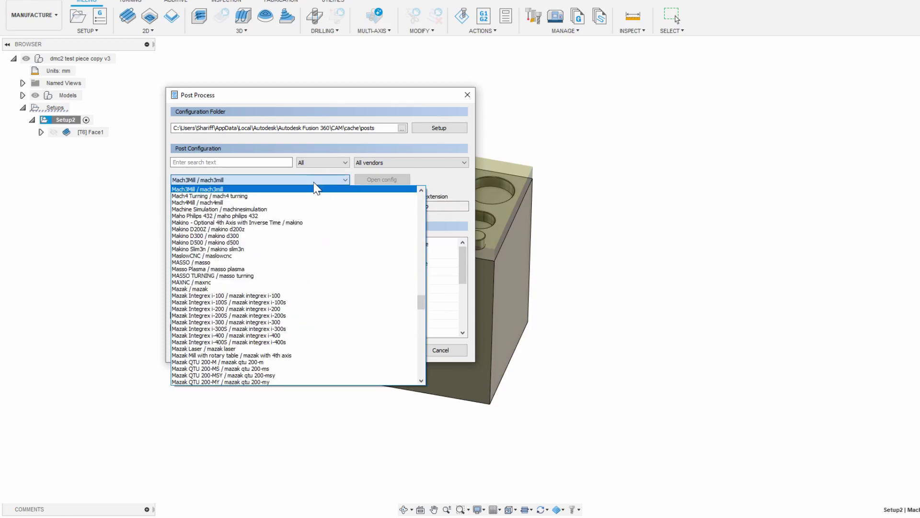
scroll(309, 246, "up", 10)
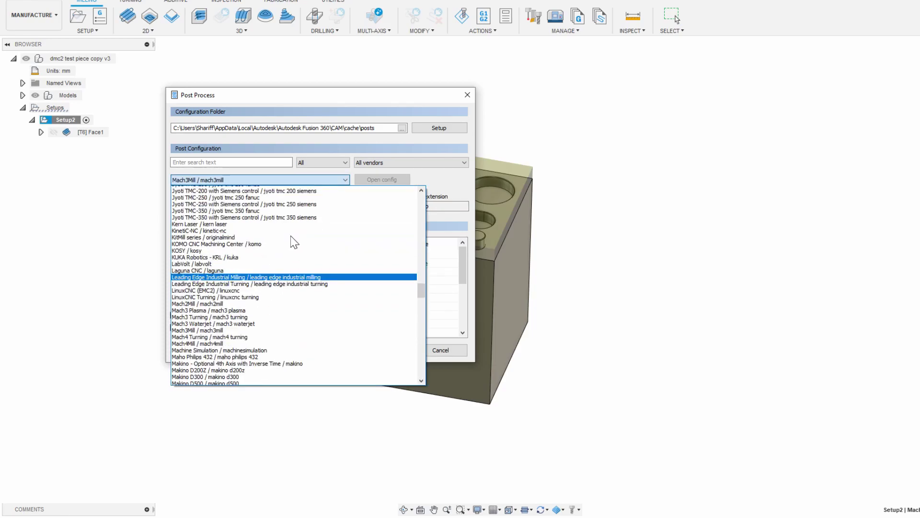
scroll(292, 241, "up", 10)
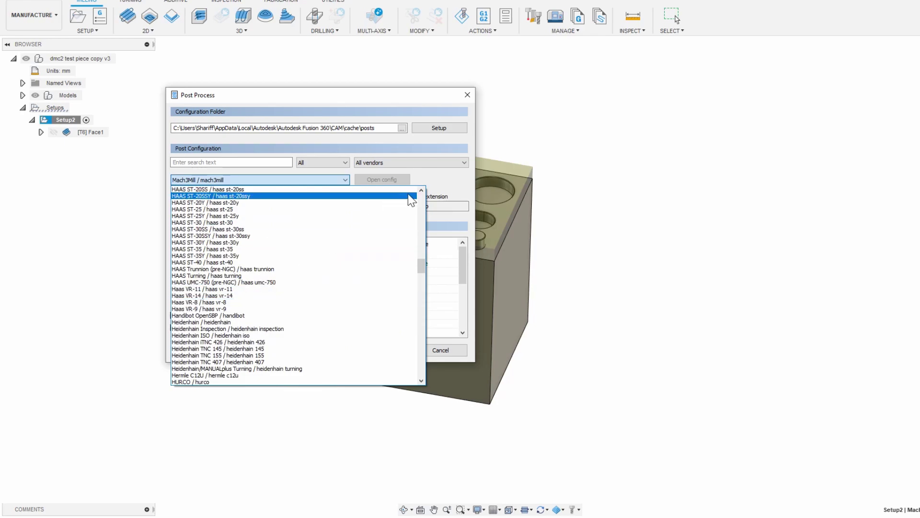
left_click(456, 177)
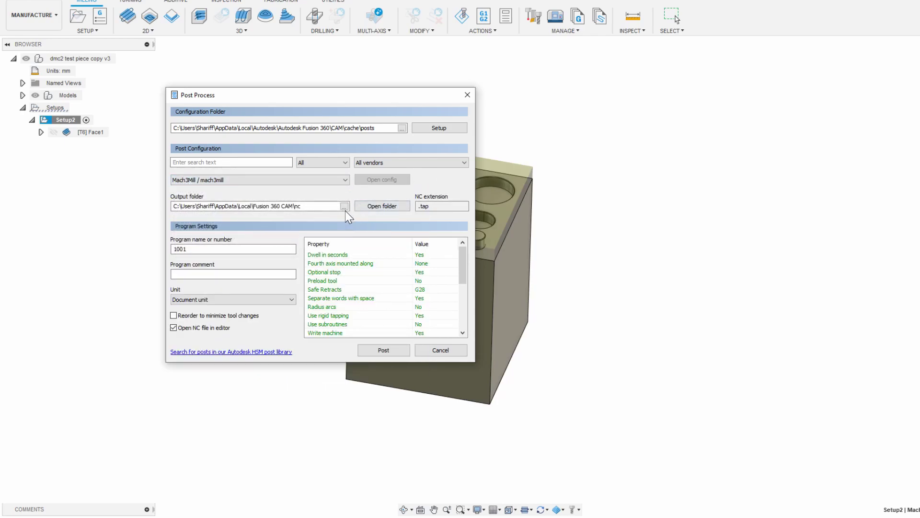
Step: Check the nc output folder and .tap extension, keep 'Open NC file in editor' on, and post
left_click_drag(341, 207, 172, 206)
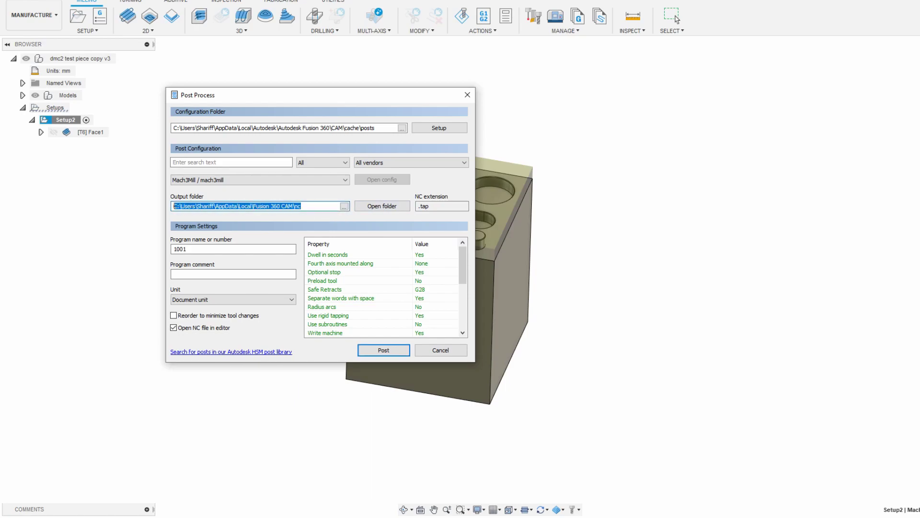
left_click(307, 220)
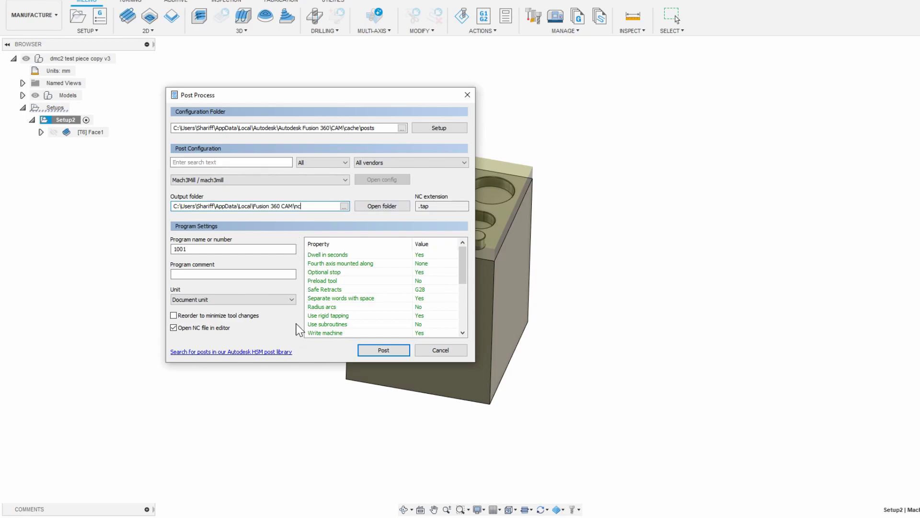
left_click(438, 207)
scroll(426, 274, "down", 5)
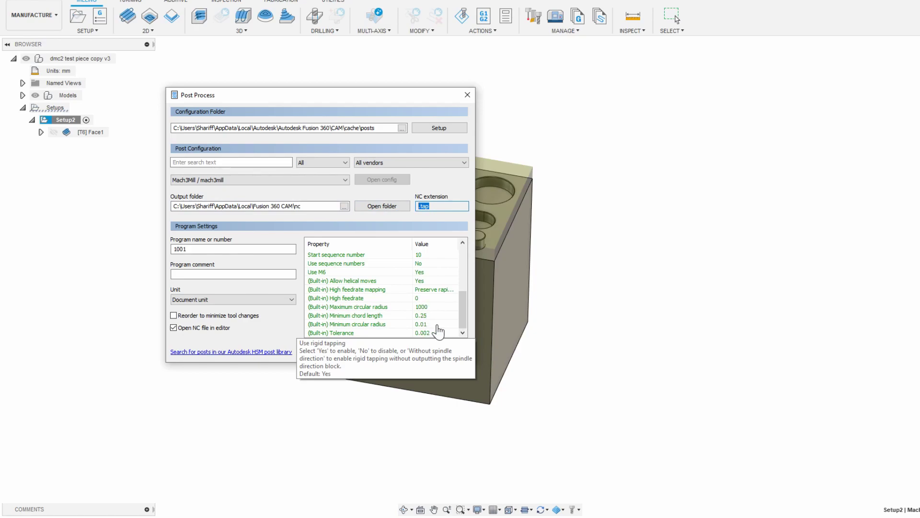
scroll(434, 316, "up", 5)
left_click(279, 329)
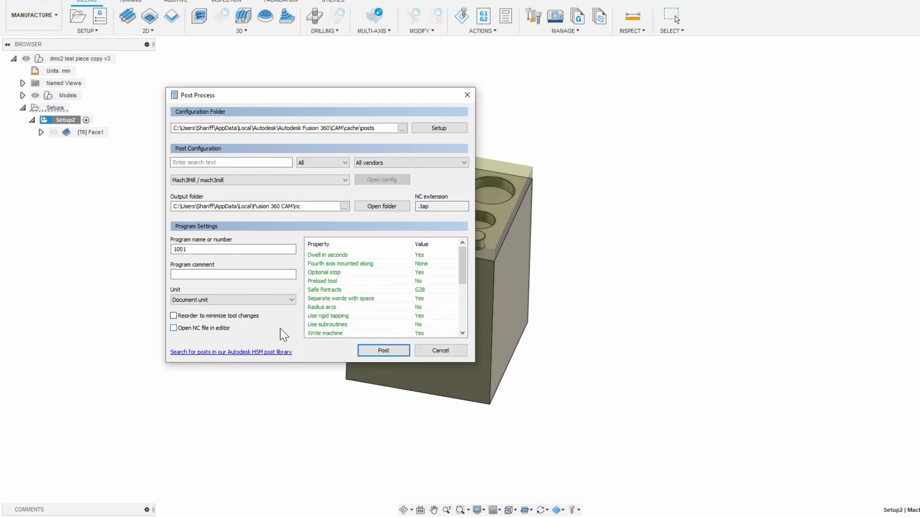
left_click(178, 328)
left_click(177, 327)
left_click(175, 328)
left_click(378, 351)
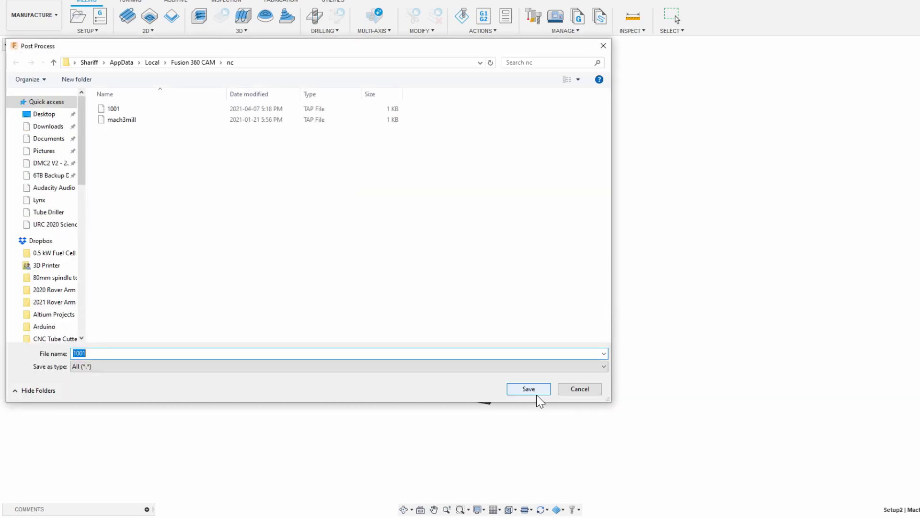
Step: Save the program as 1001.tap, replacing the old file, and review its header lines
left_click(532, 390)
left_click(516, 247)
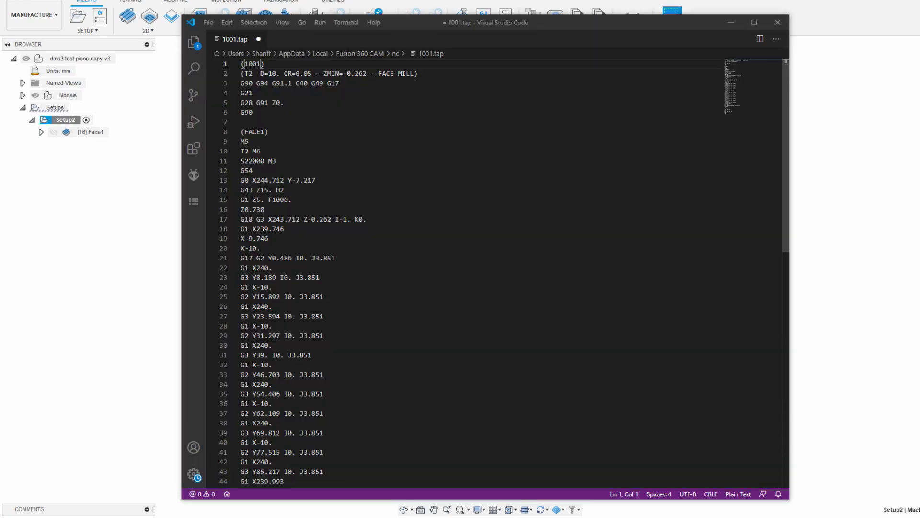
left_click_drag(785, 156, 781, 79)
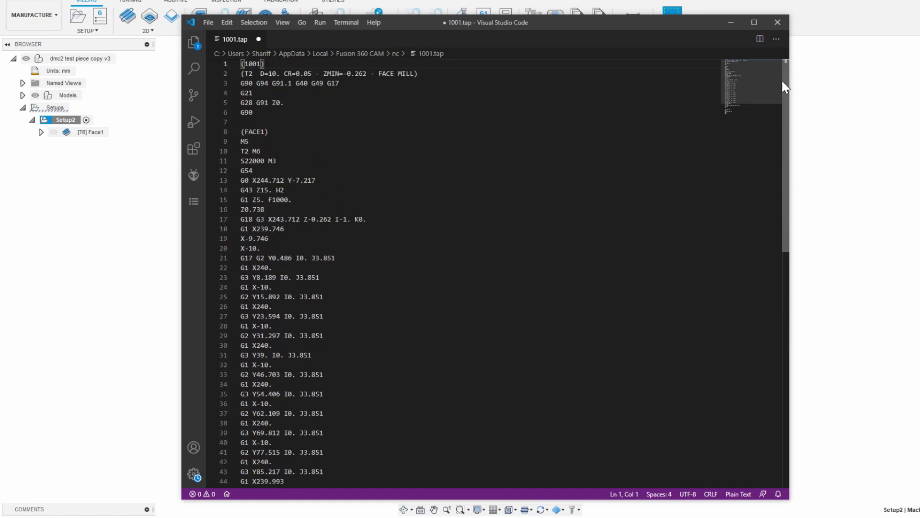
left_click(223, 83)
left_click(224, 74)
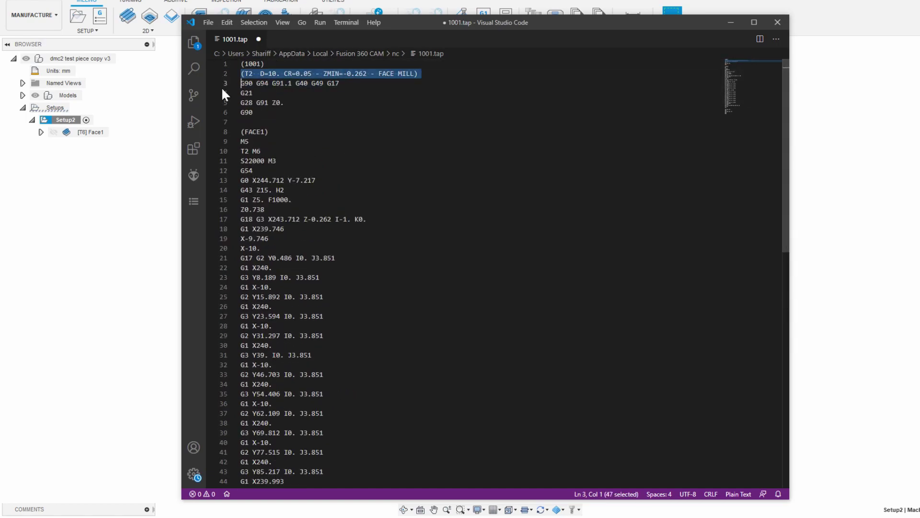
left_click(223, 131)
Step: Read through the FACE1 moves to the G28 return and close VS Code
scroll(225, 131, "down", 2)
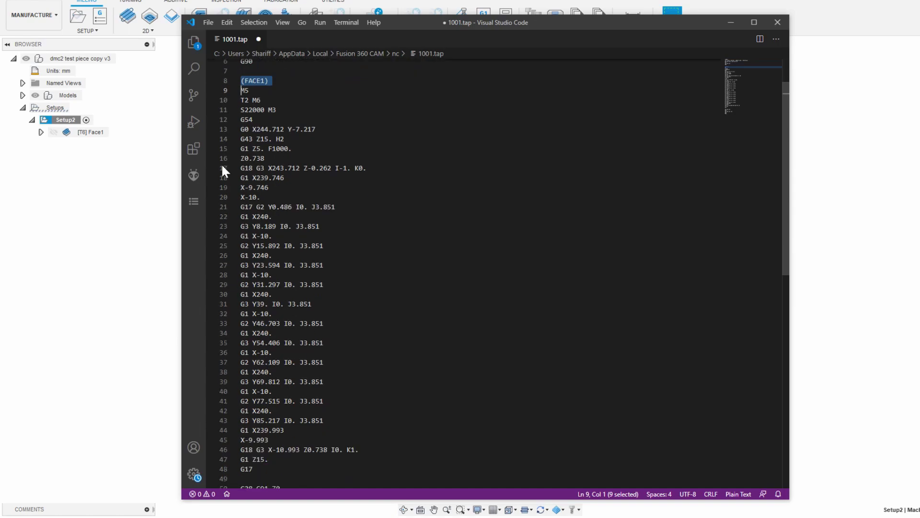
left_click(222, 168)
scroll(223, 169, "down", 3)
left_click(222, 168)
scroll(223, 169, "down", 2)
left_click(223, 176)
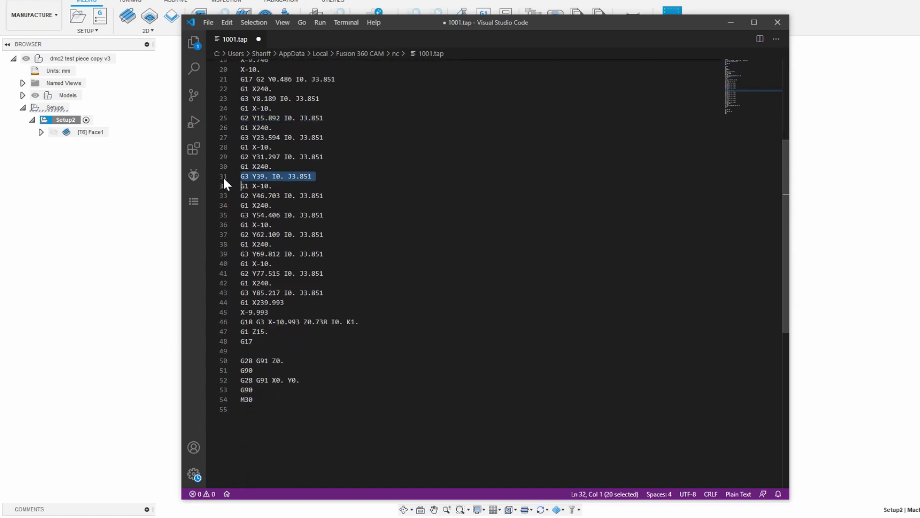
left_click(219, 330)
left_click(223, 351)
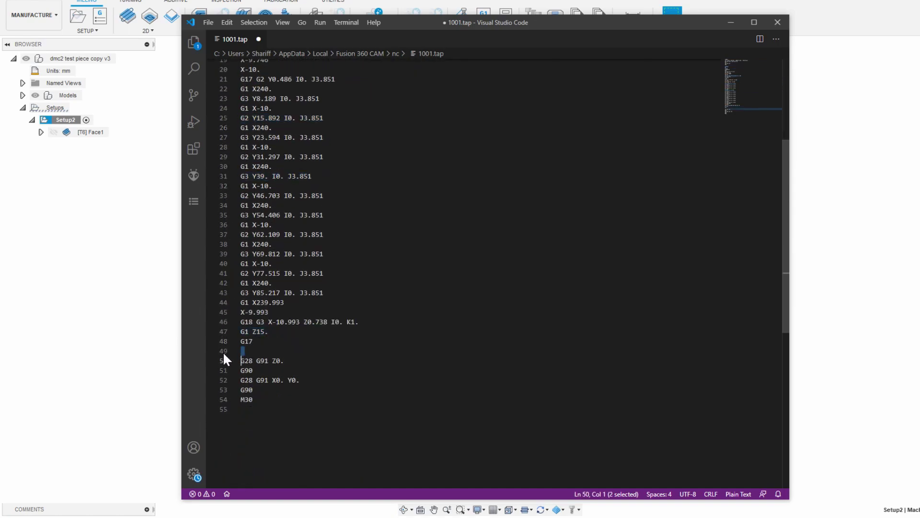
left_click(222, 370)
left_click(222, 407)
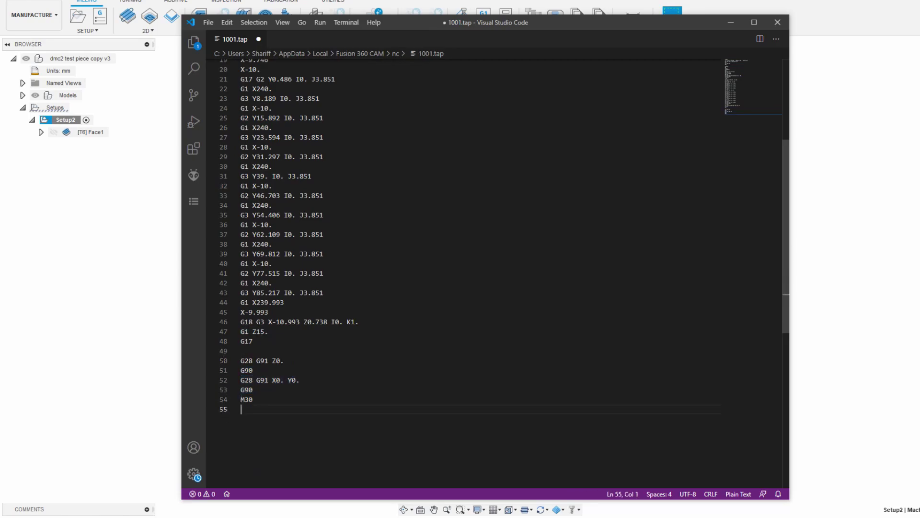
left_click(772, 24)
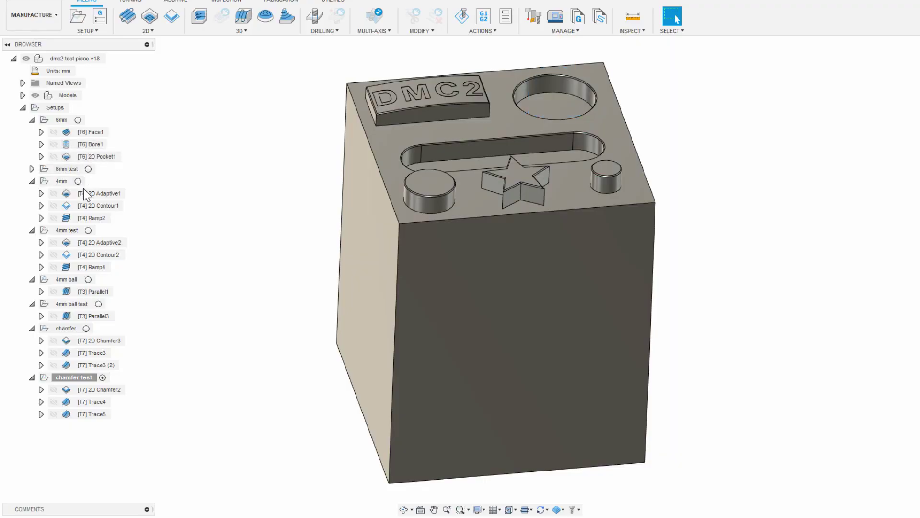
Step: Look over the 1001 G-code listing loaded in Mach3
mouse_move(89, 206)
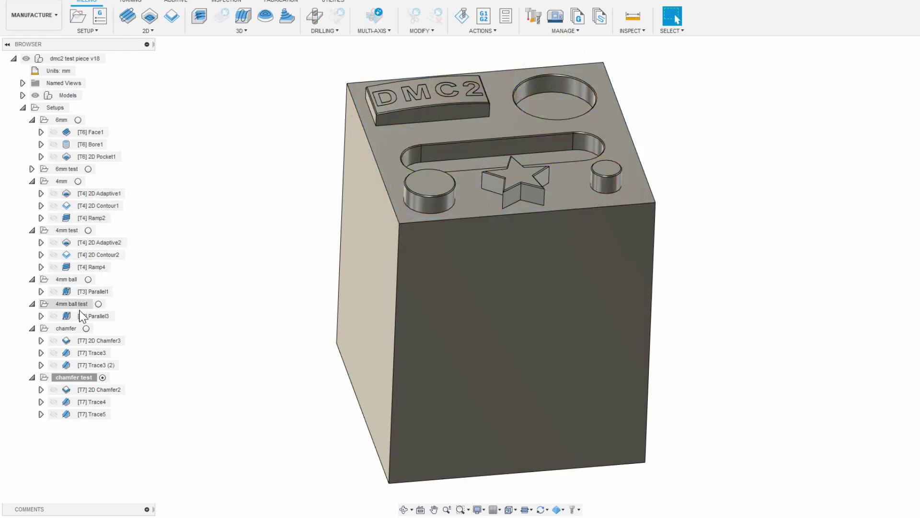
Step: Expand the Fusion 360 Library and scroll through its standard tools
mouse_move(79, 355)
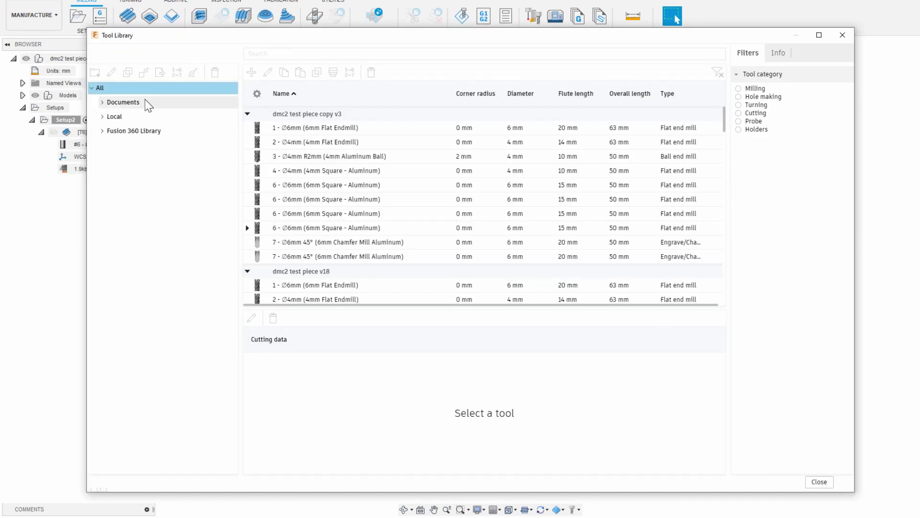
left_click(110, 135)
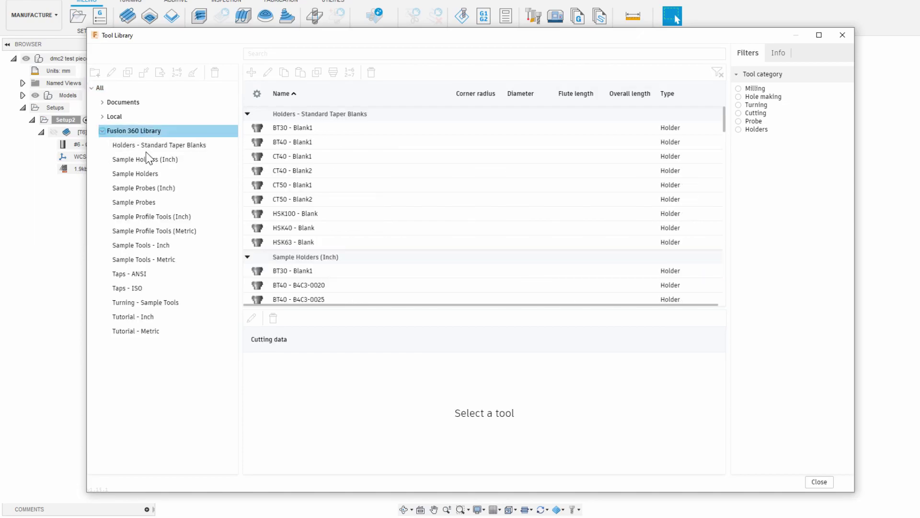
scroll(309, 182, "down", 5)
scroll(312, 194, "up", 3)
scroll(312, 194, "down", 15)
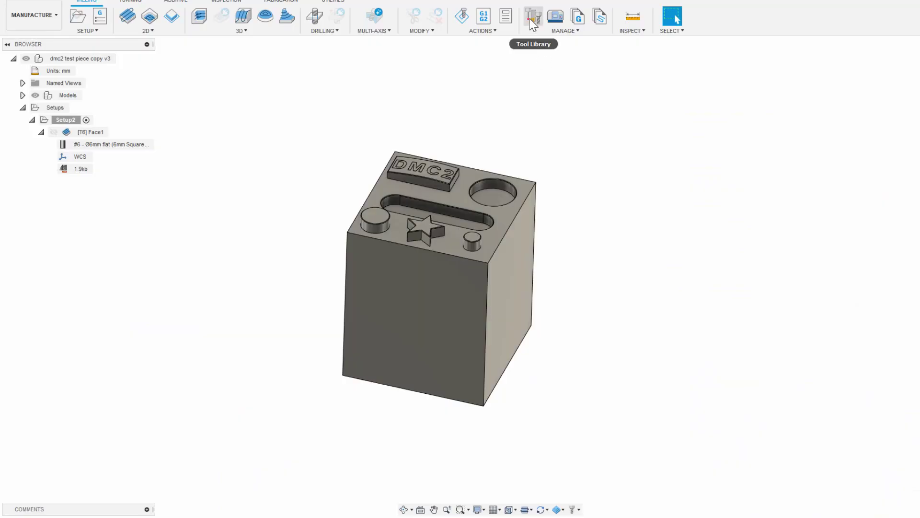
Step: Reopen the tool library and browse the Fusion 360 standard tools
left_click(532, 18)
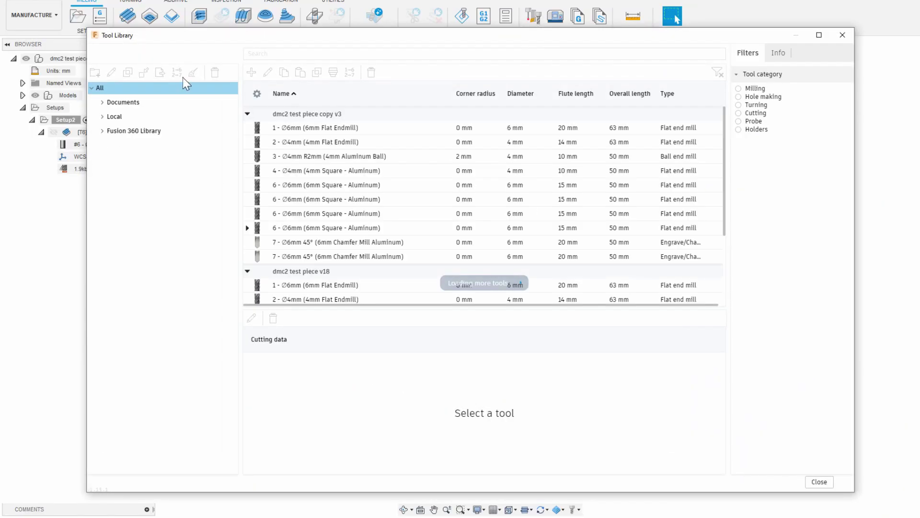
left_click(104, 133)
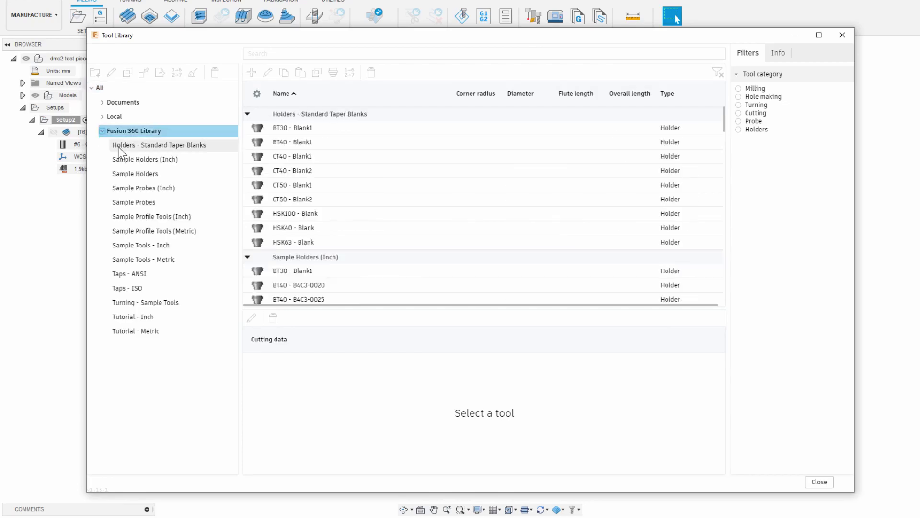
scroll(309, 185, "down", 10)
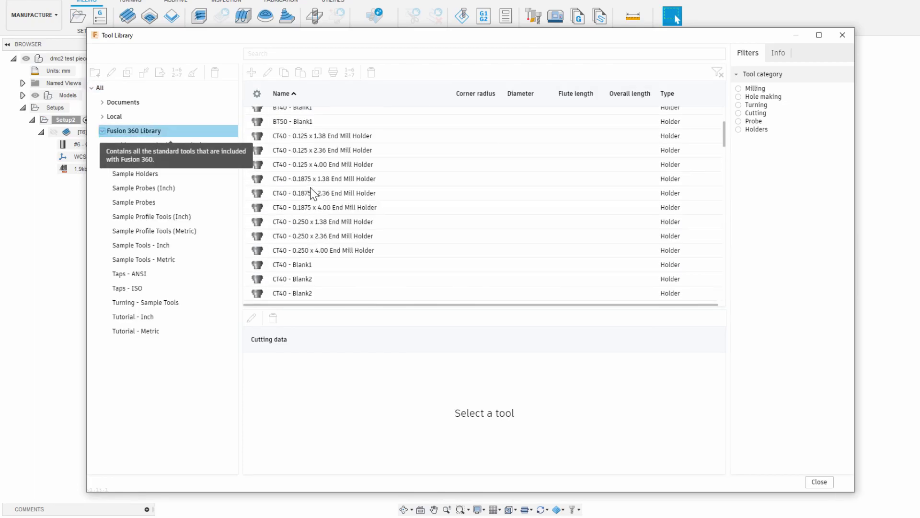
scroll(313, 193, "down", 15)
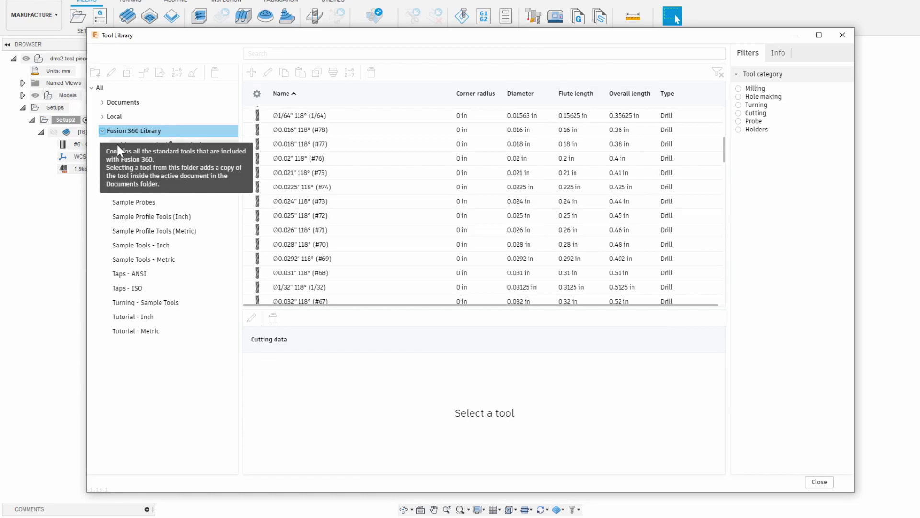
left_click(102, 130)
Step: Create a new Local library named 'example' and select it
left_click(108, 119)
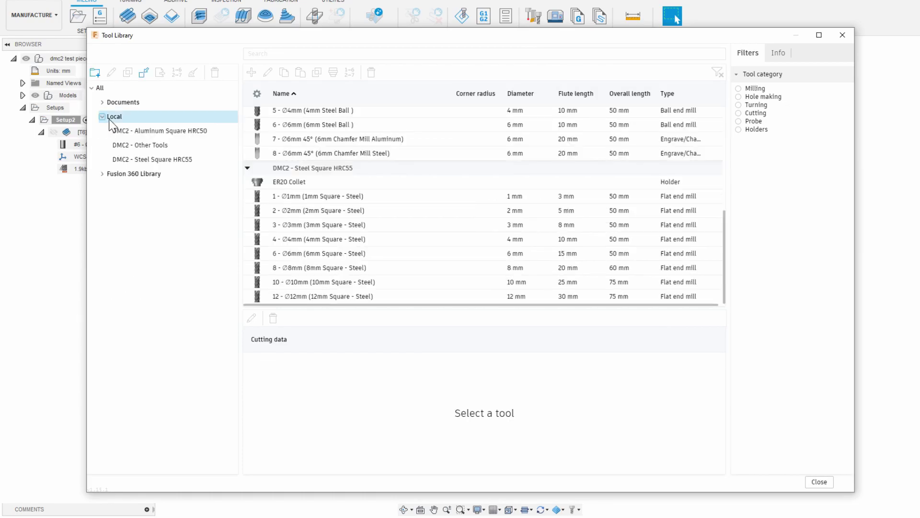
left_click(94, 73)
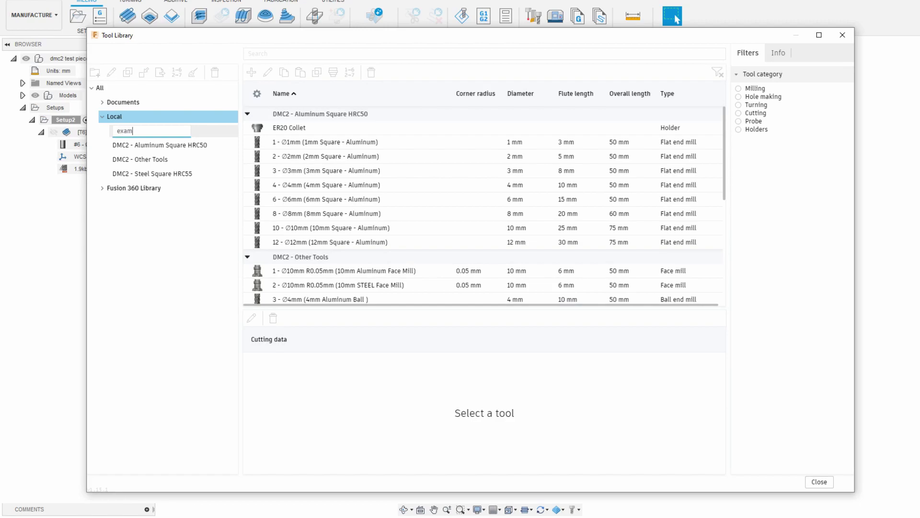
key("Return")
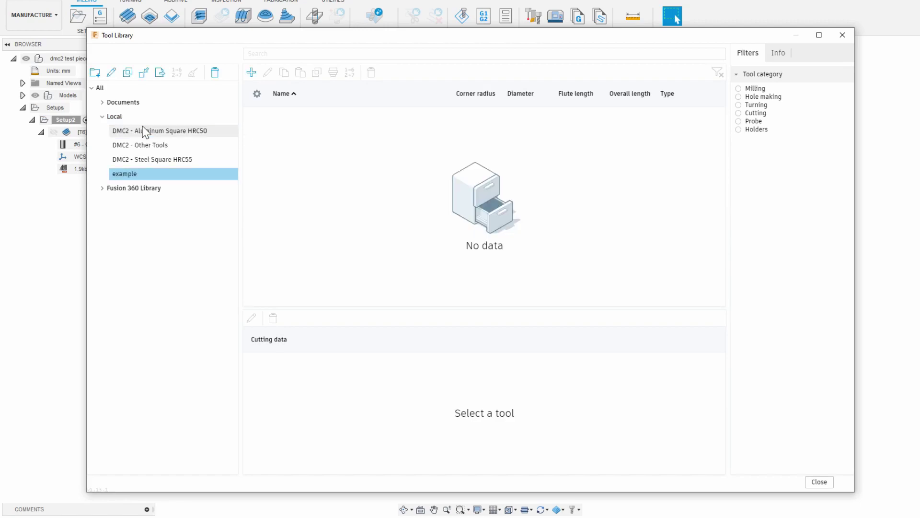
left_click(136, 173)
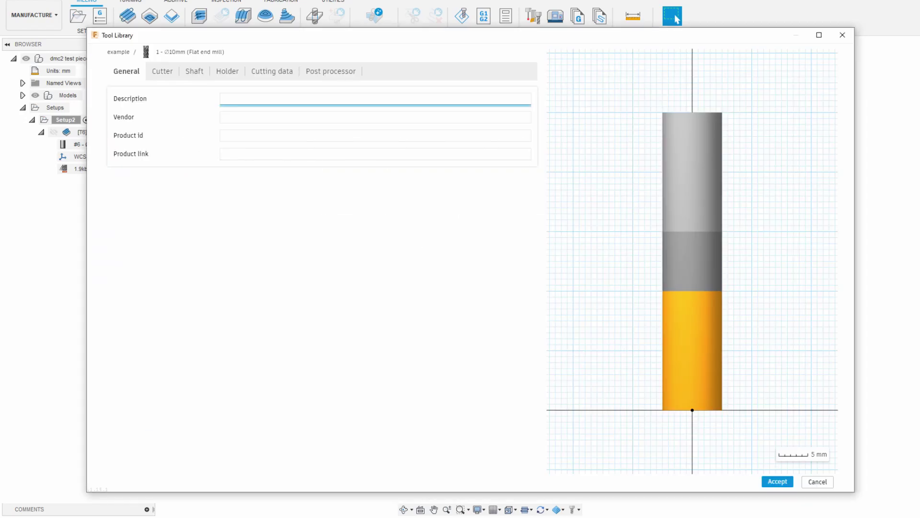
Step: Describe the tool as '6mm flat for aluminum': Carbide, 6 mm diameter, 30/16/15 mm lengths
type("6mm flat for aluminum")
left_click(162, 71)
left_click(266, 169)
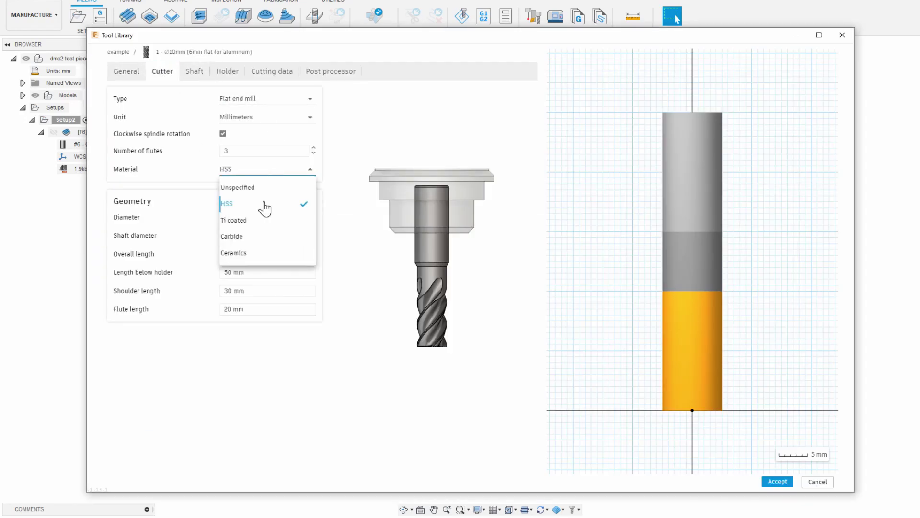
left_click(240, 233)
key("Tab")
type("6")
key("Tab")
key("Tab")
key("Tab")
type("30")
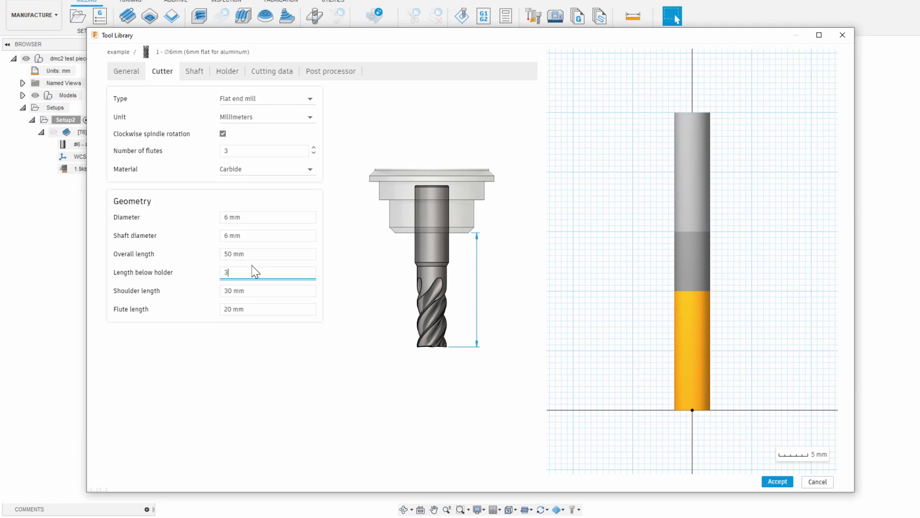
key("Tab")
type("16")
key("Tab")
type("15")
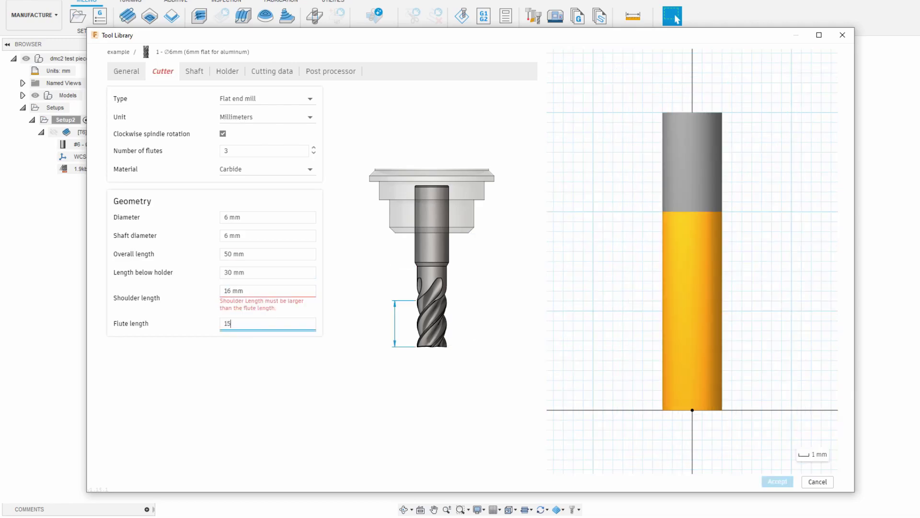
key("Tab")
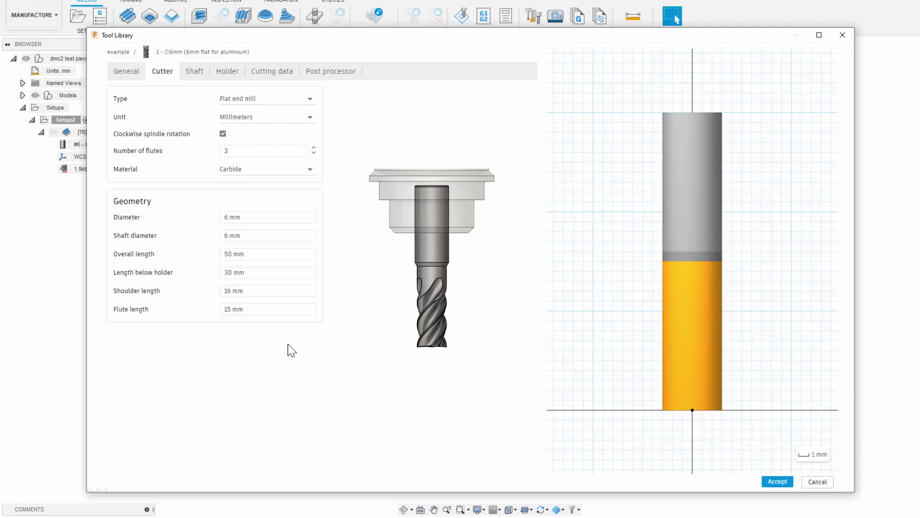
Step: Mount the tool in an ER20 Collet holder
left_click(195, 72)
left_click(224, 72)
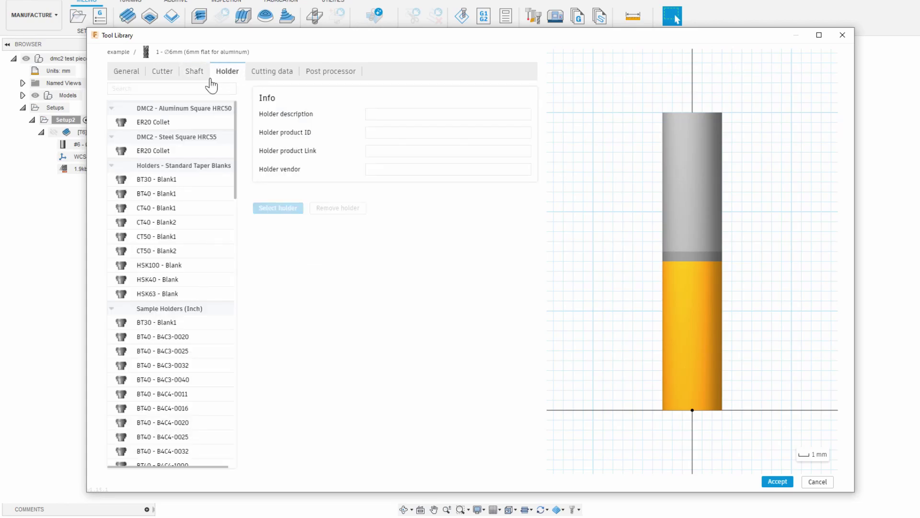
left_click(159, 122)
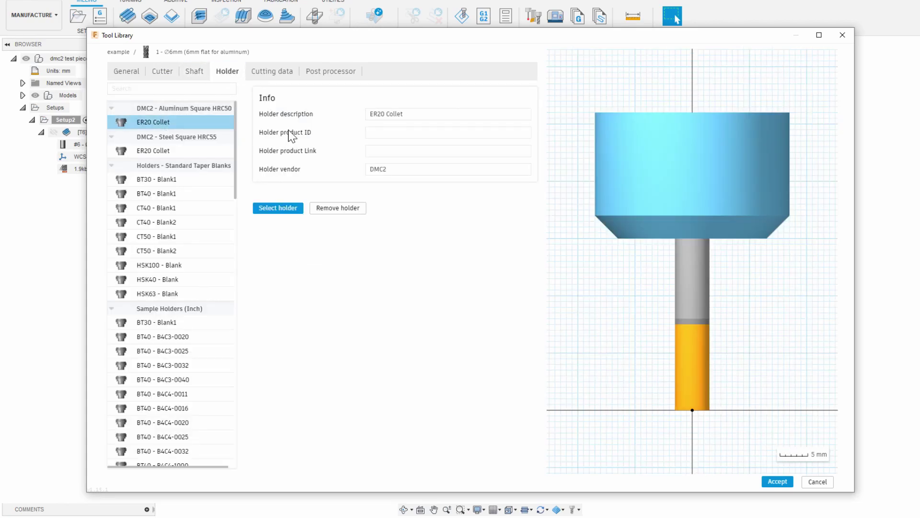
Step: Open the carbide speeds-and-feeds chart and highlight the aluminum speed range
left_click(275, 76)
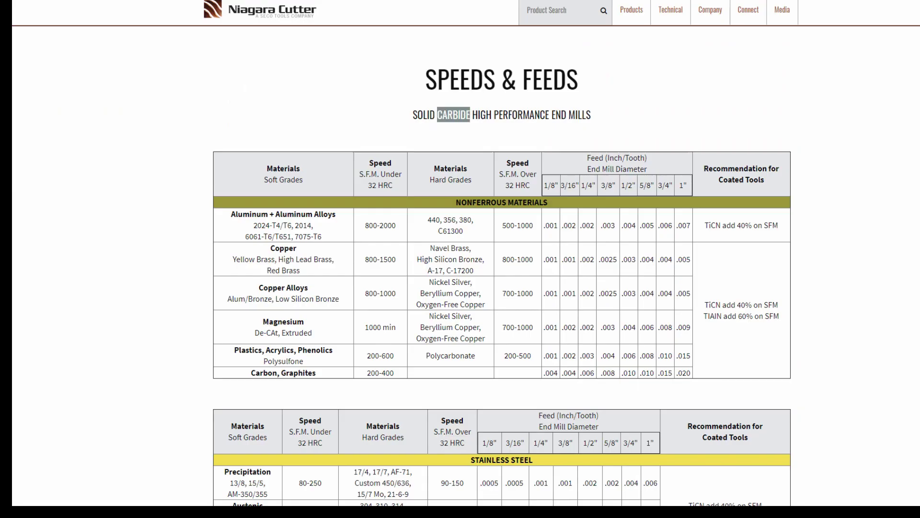
double_click(249, 214)
left_click_drag(250, 214, 399, 233)
left_click(402, 233)
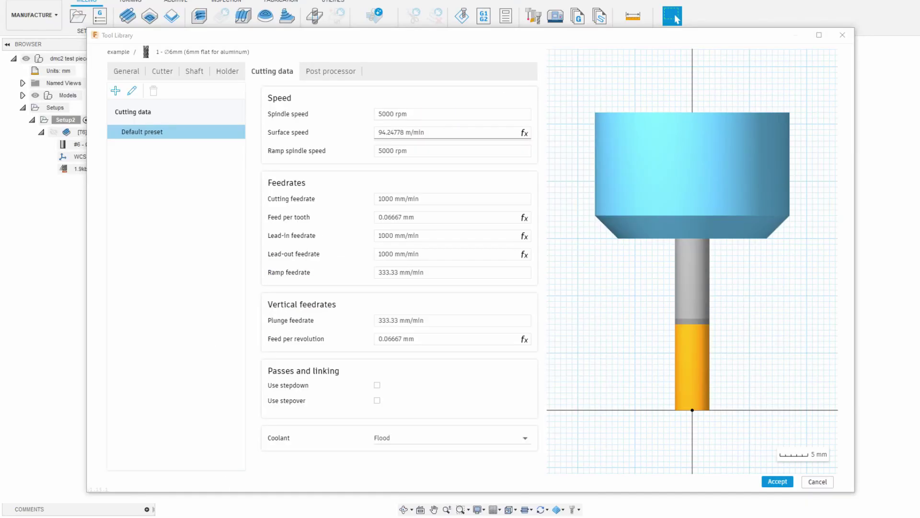
Step: Set the surface speed to 610 m/min
left_click(431, 135)
left_click_drag(378, 132, 391, 132)
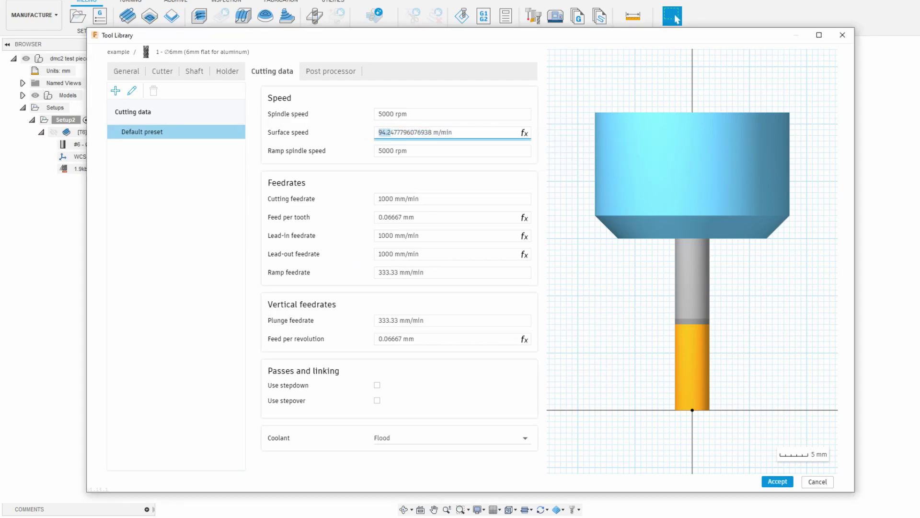
type("6")
key("ctrl+a")
type("6")
key("Return")
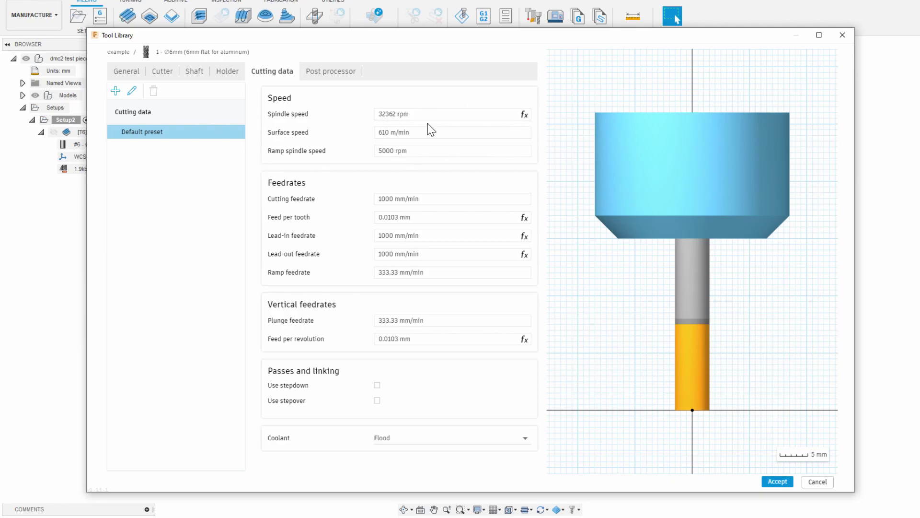
Step: Set the spindle speed to 24000 rpm, keeping the recalculated surface speed
left_click(413, 114)
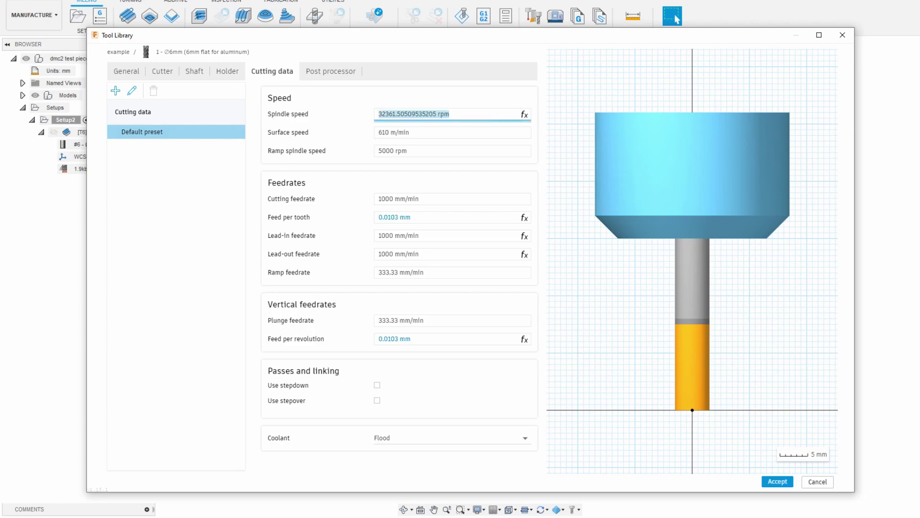
type("24000")
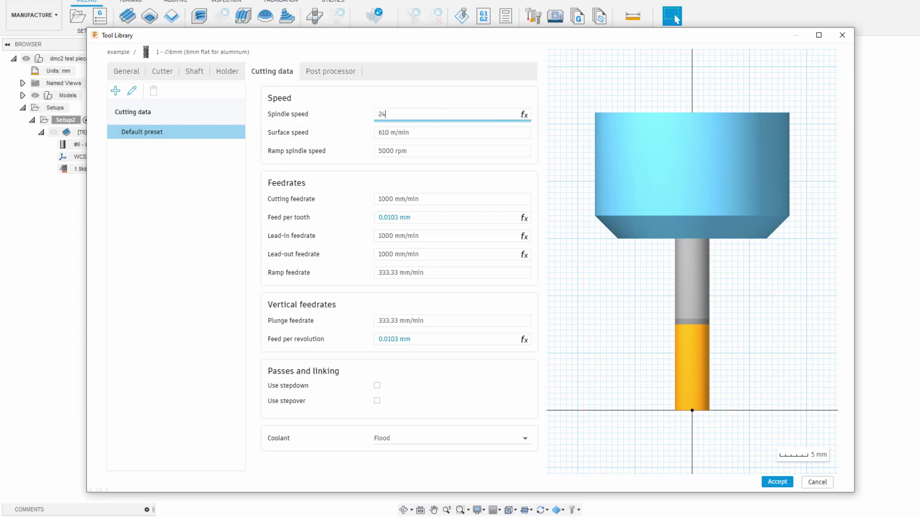
left_click(313, 123)
left_click(393, 132)
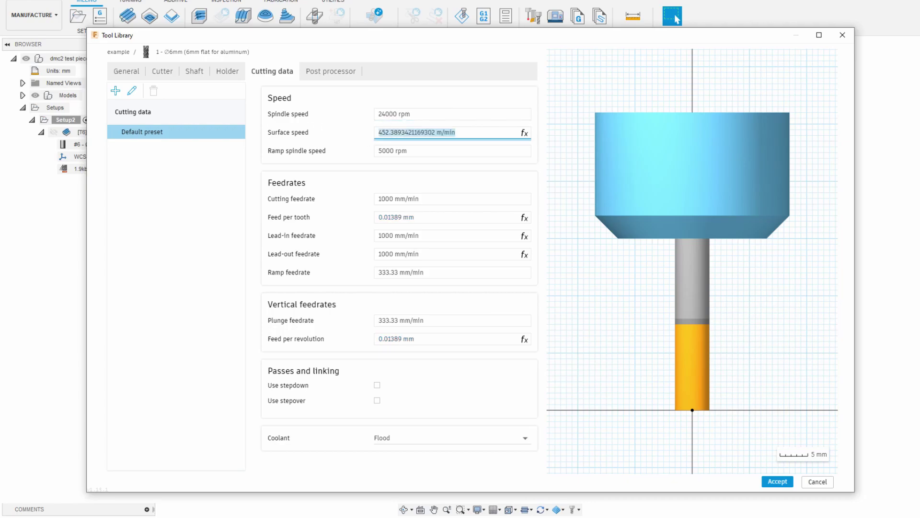
left_click(389, 132)
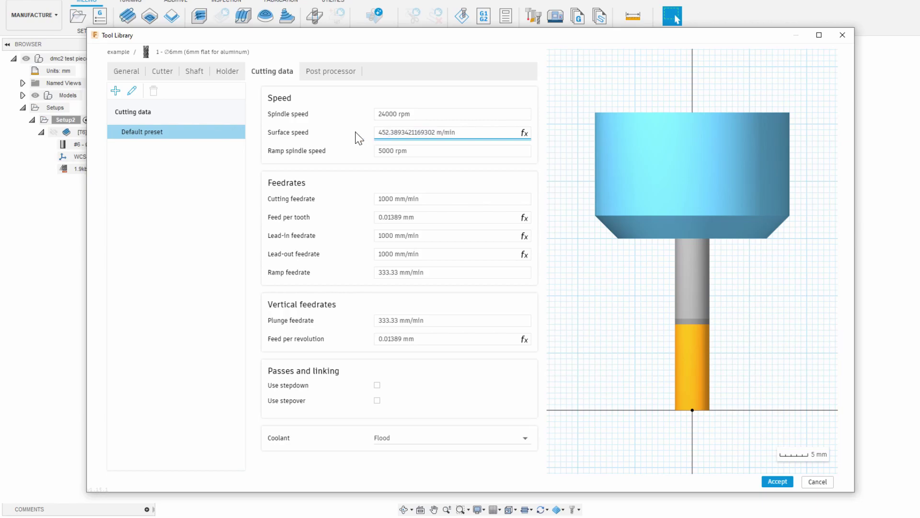
left_click(357, 162)
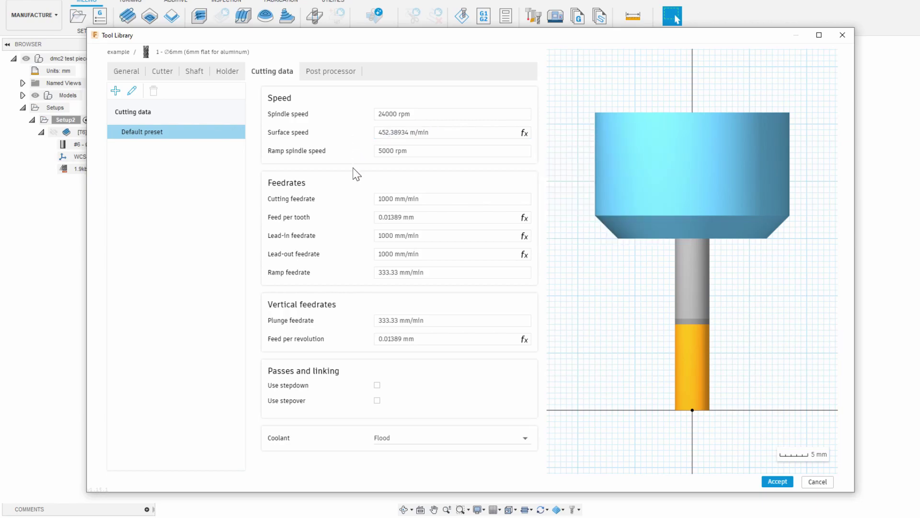
Step: Set ramp spindle speed to 24000 rpm and cutting feedrate to 1000 mm/min
left_click(422, 151)
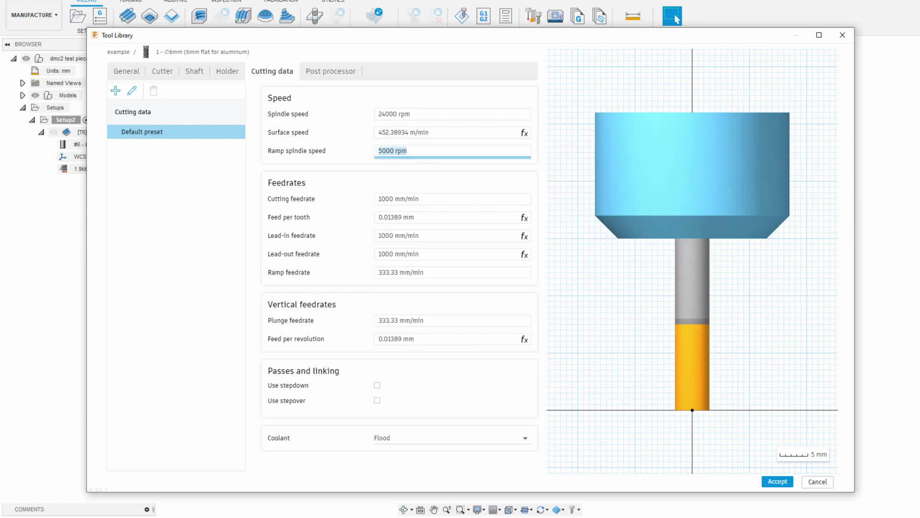
type("24000")
left_click(431, 168)
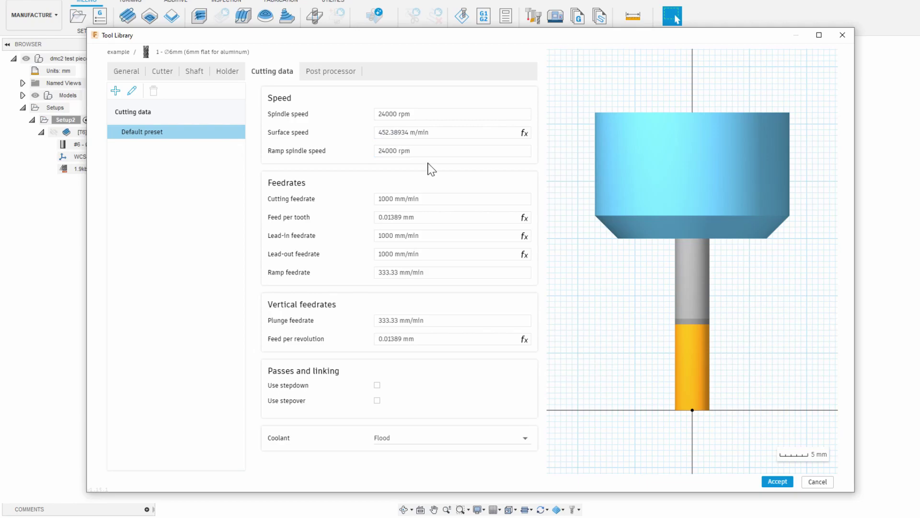
left_click(425, 199)
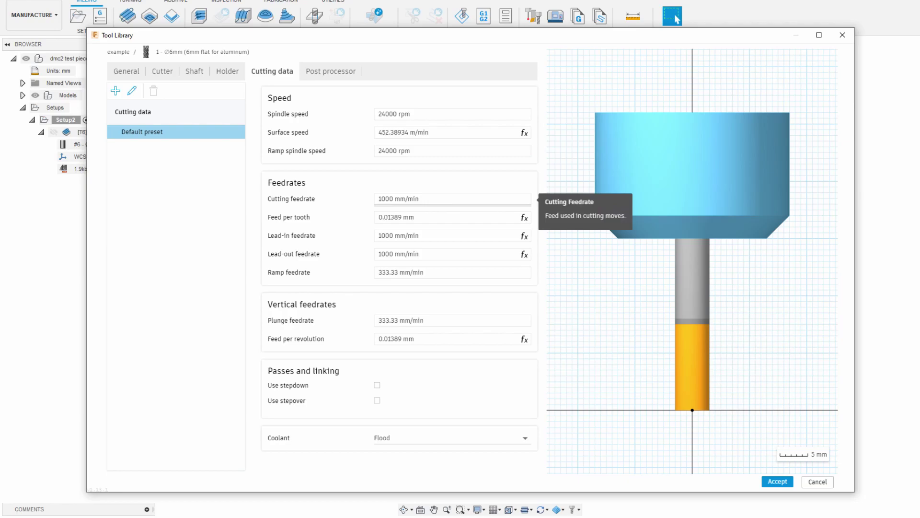
key("ctrl+a")
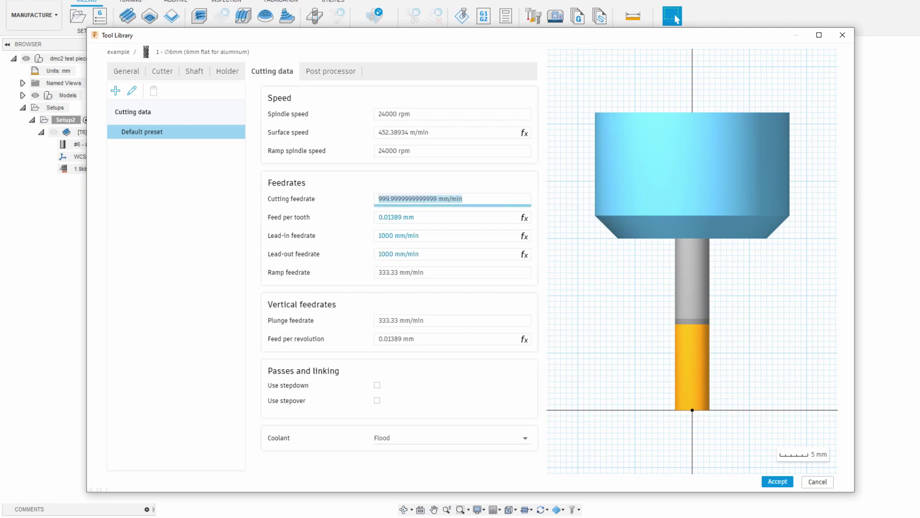
type("1000")
key("Return")
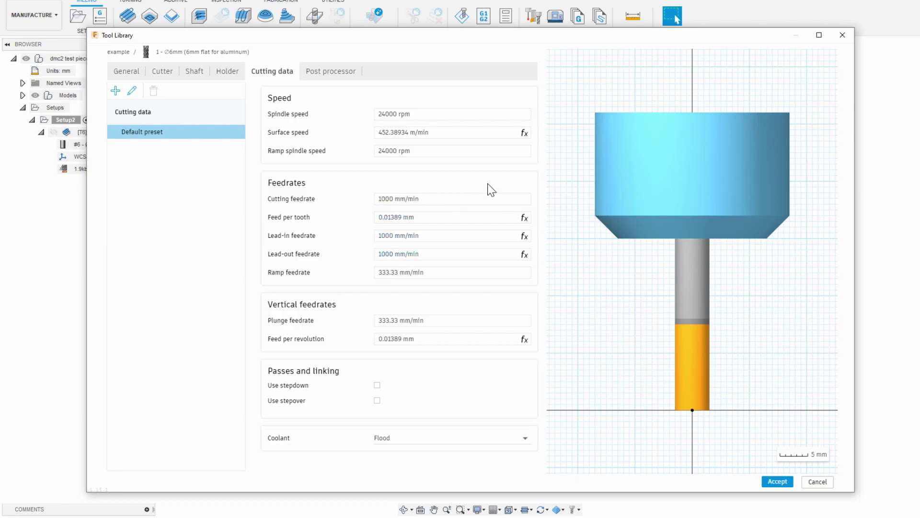
Step: Set feed per tooth to 0.02 mm and ramp feedrate to 1000 mm/min
left_click(418, 217)
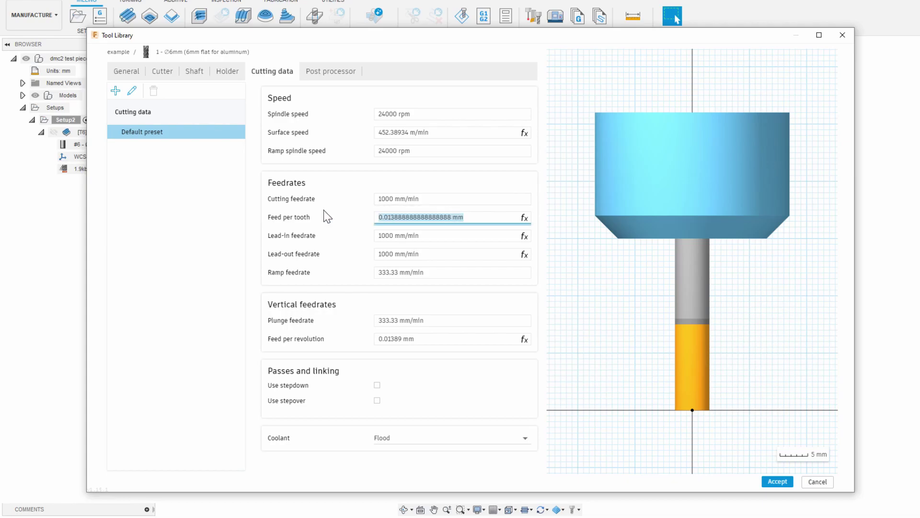
type("0.02")
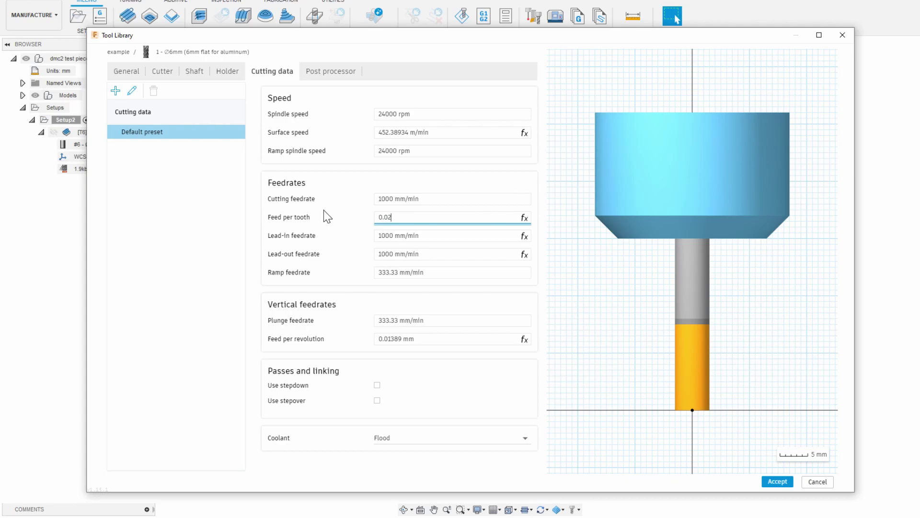
key("Return")
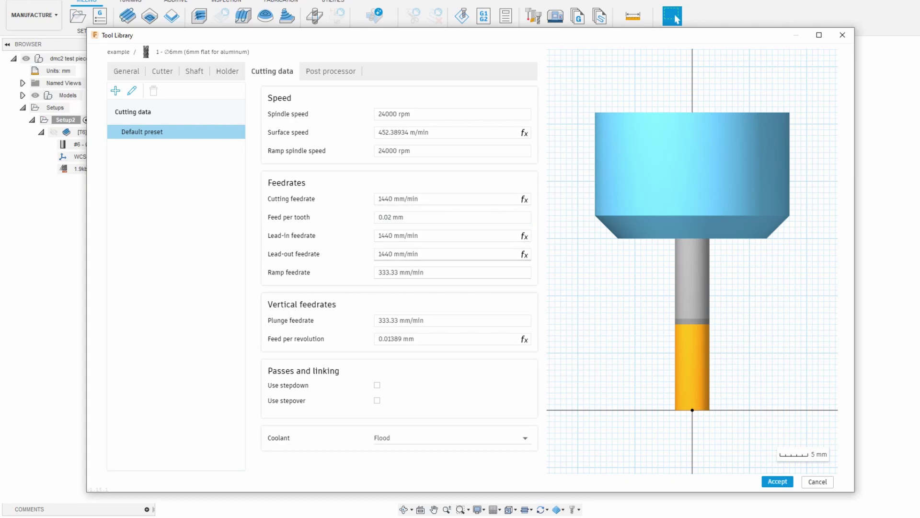
left_click(451, 272)
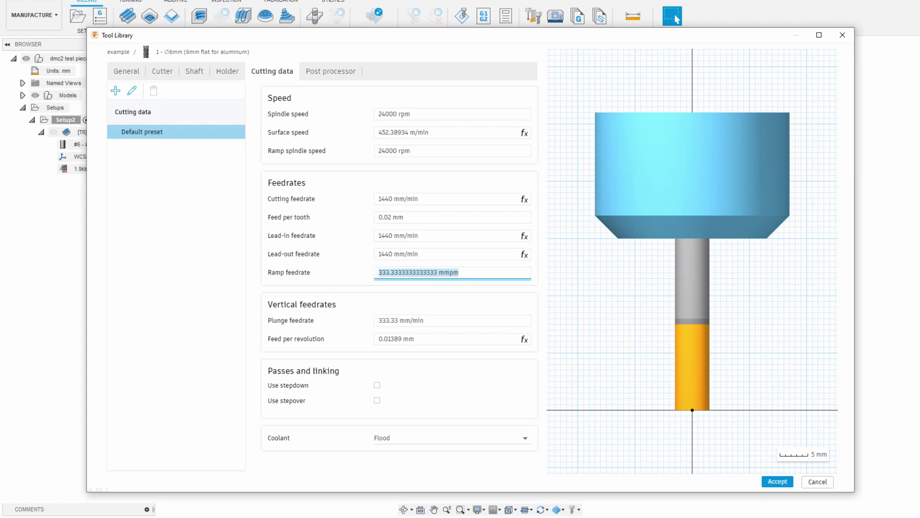
type("1000")
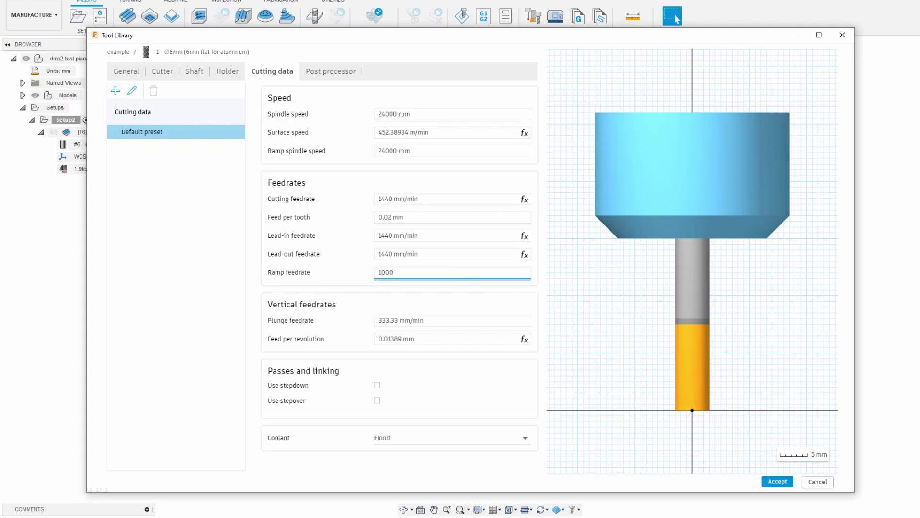
left_click(451, 290)
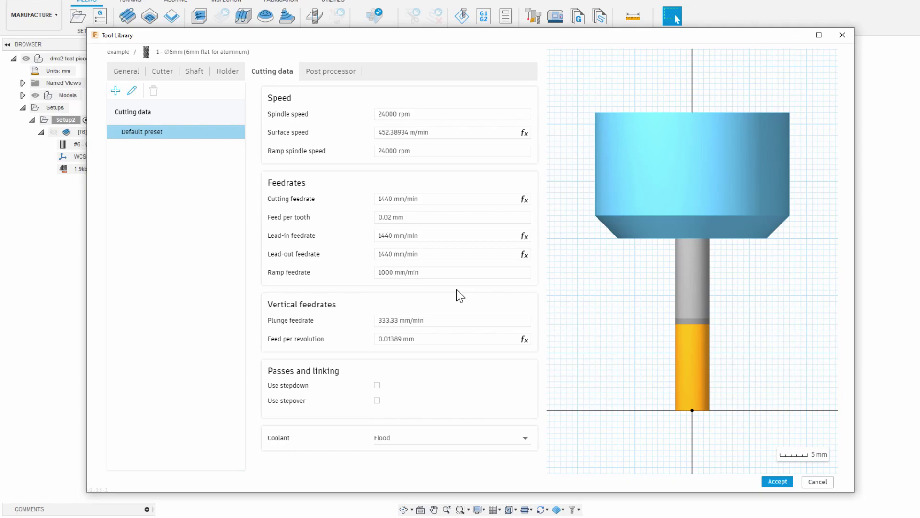
left_click(386, 320)
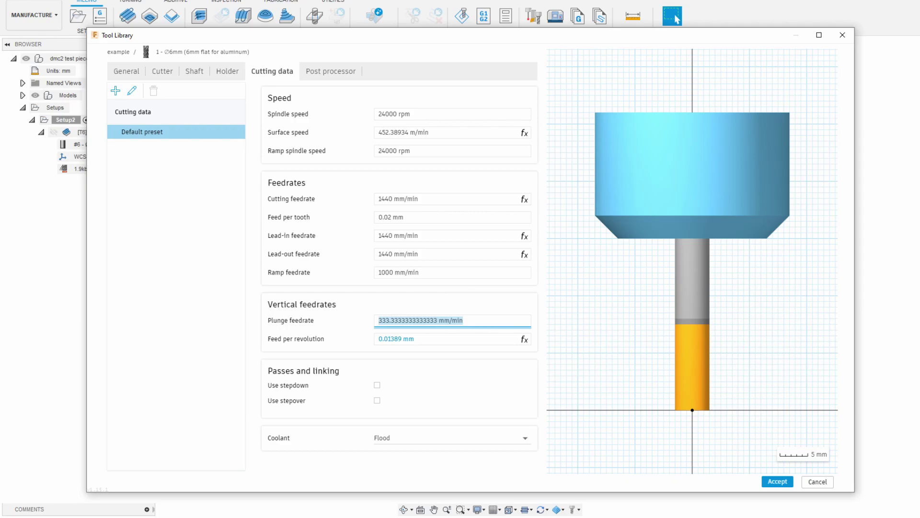
Step: Set plunge feedrate to 100 mm/min and coolant to Disabled, leaving stepover off
type("100")
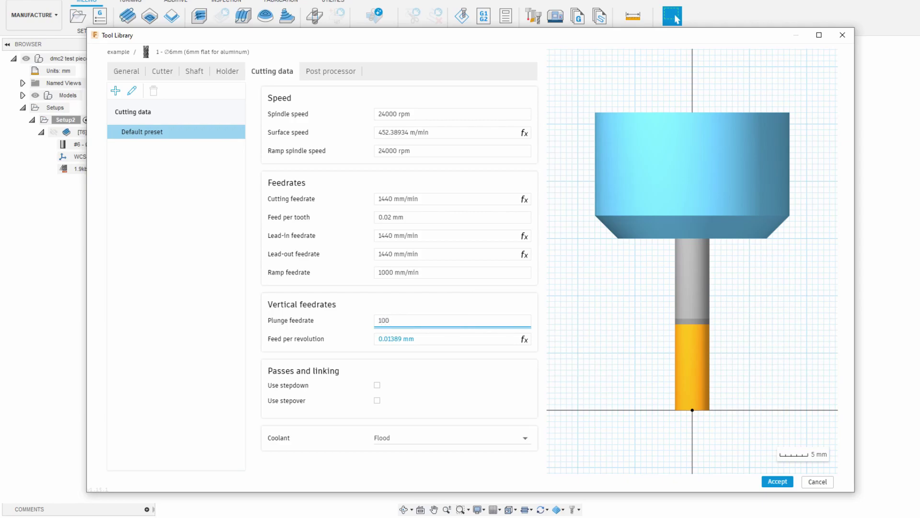
key("Return")
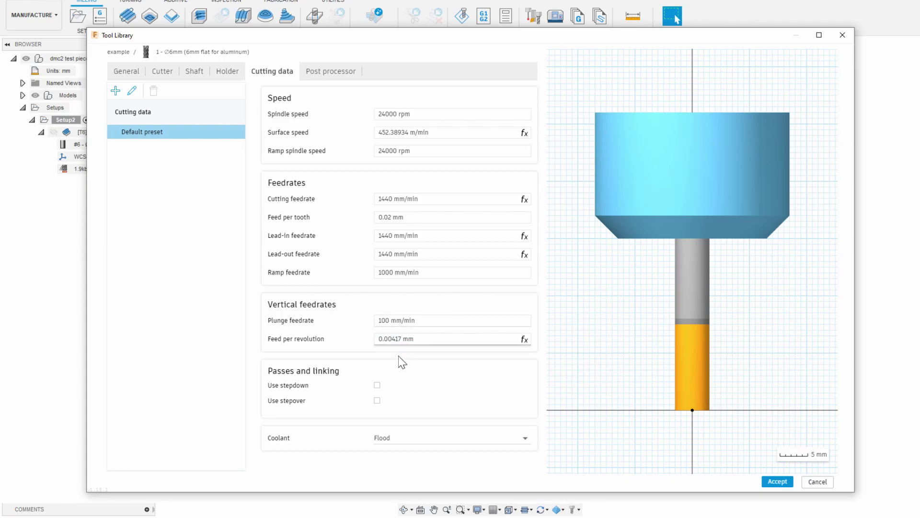
left_click(378, 400)
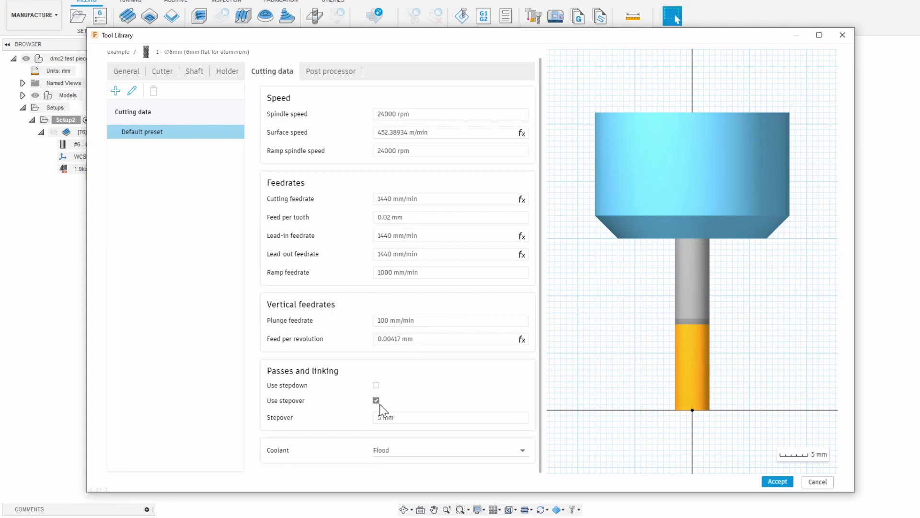
left_click(377, 400)
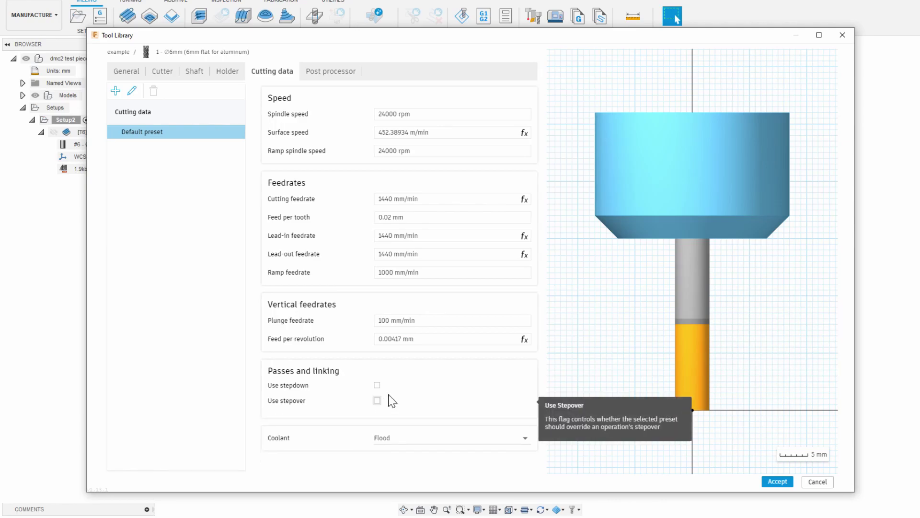
left_click(402, 438)
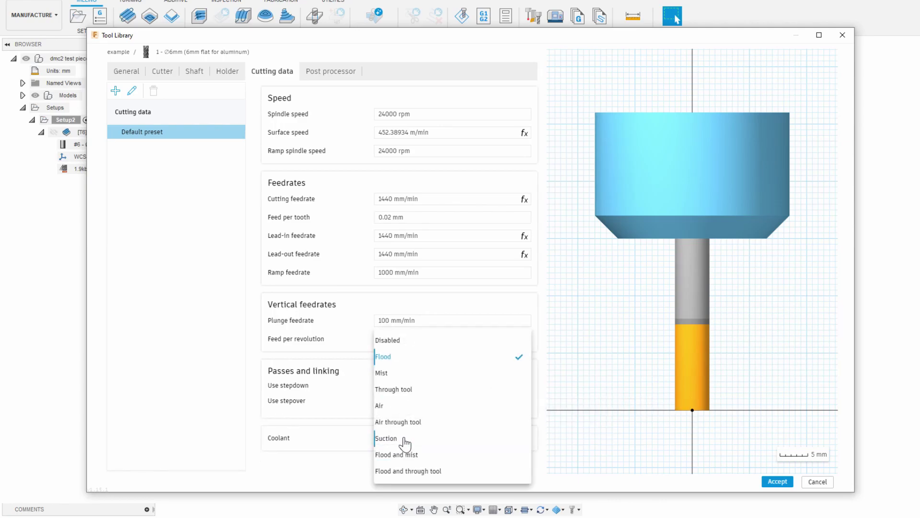
left_click(404, 343)
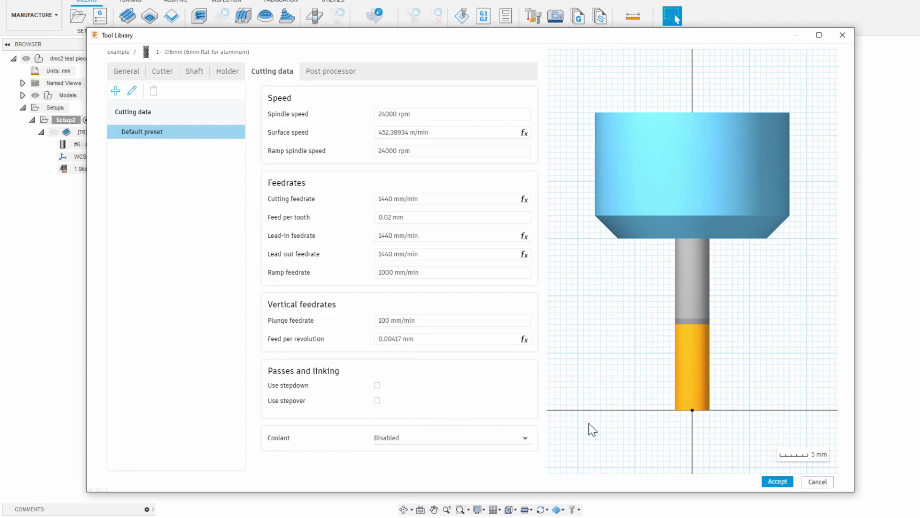
left_click(338, 82)
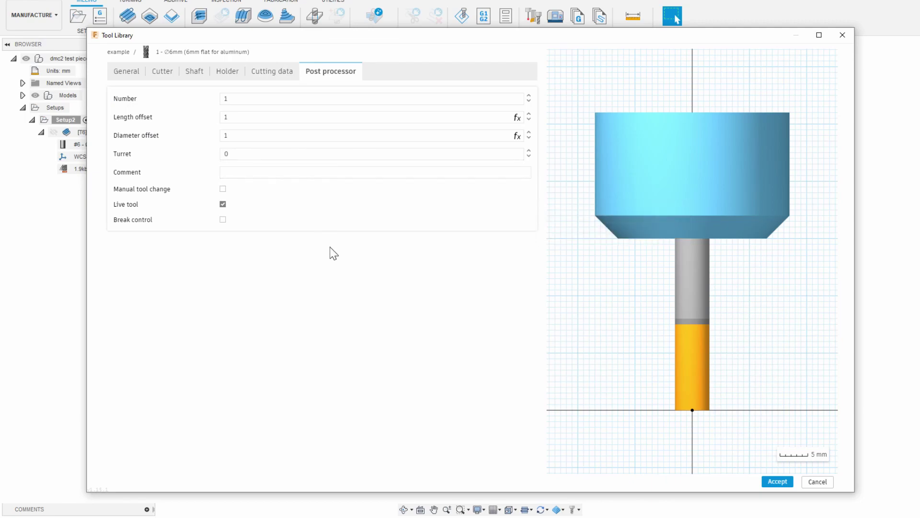
Step: Accept the tool 1 edits and close the Tool Library
left_click(776, 482)
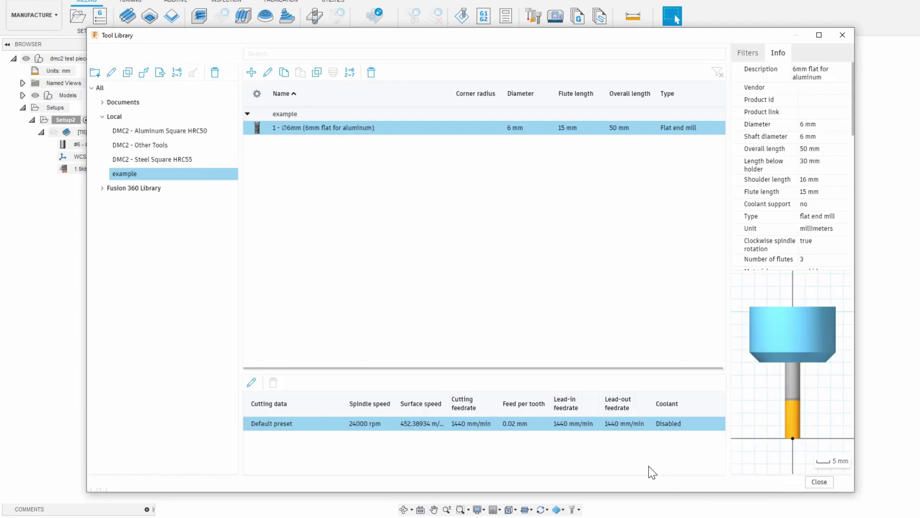
left_click(819, 481)
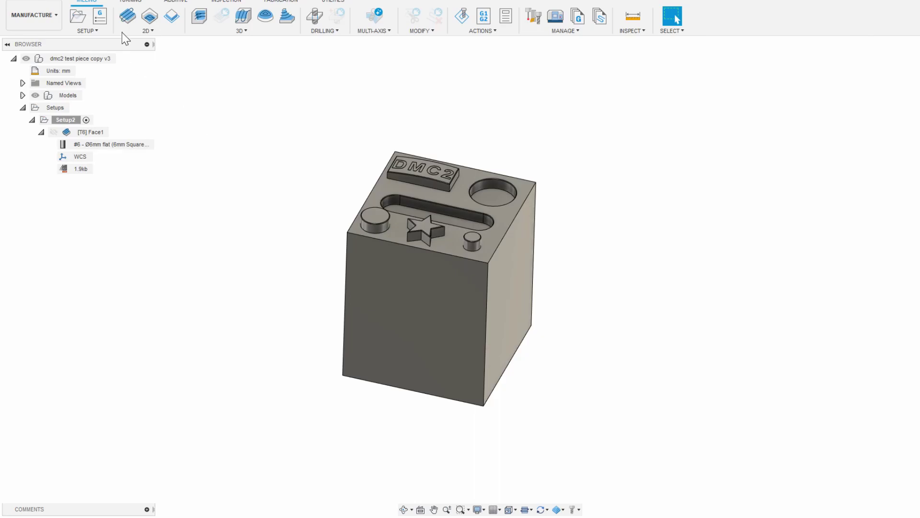
left_click(128, 17)
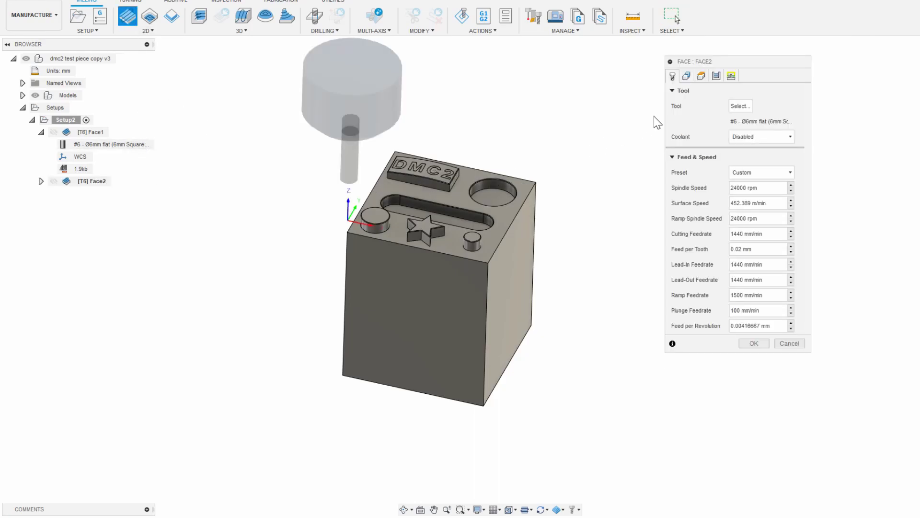
Step: Create Face2 using the example library's 6mm flat tool on the block's top face
left_click(742, 108)
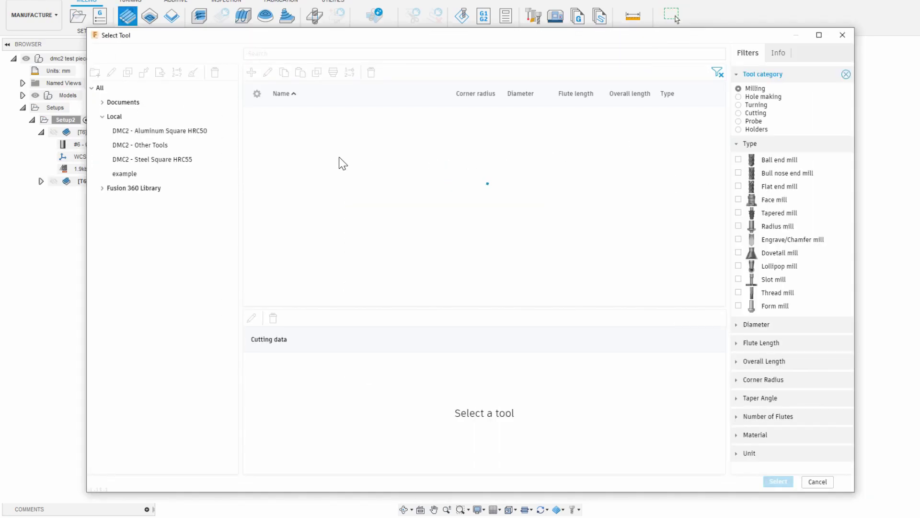
left_click(122, 173)
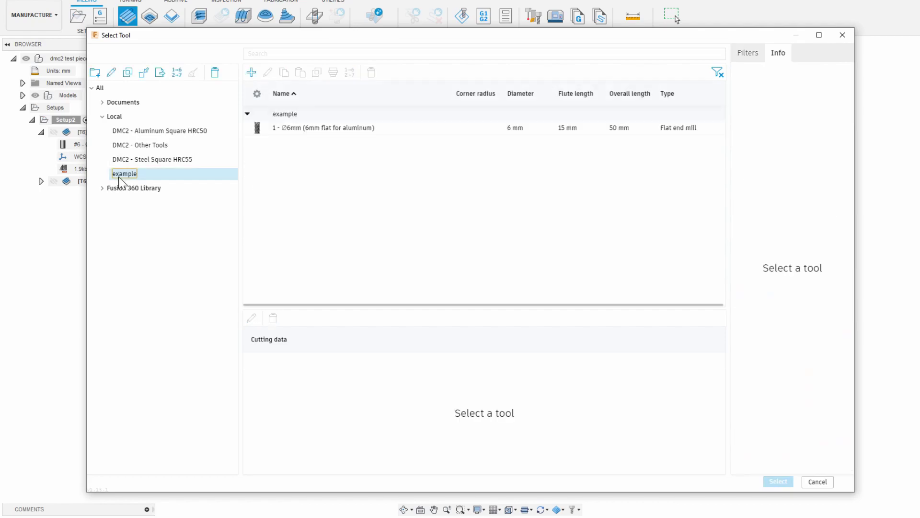
double_click(308, 128)
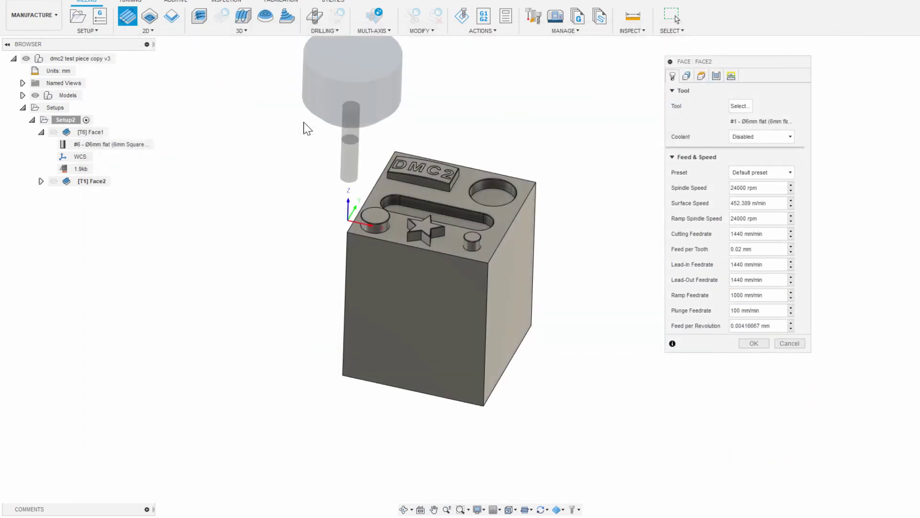
left_click(686, 75)
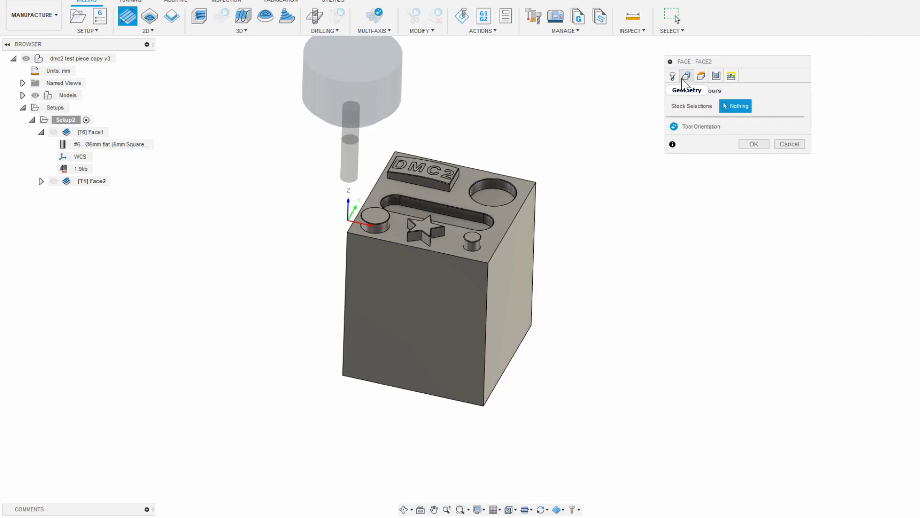
left_click(533, 193)
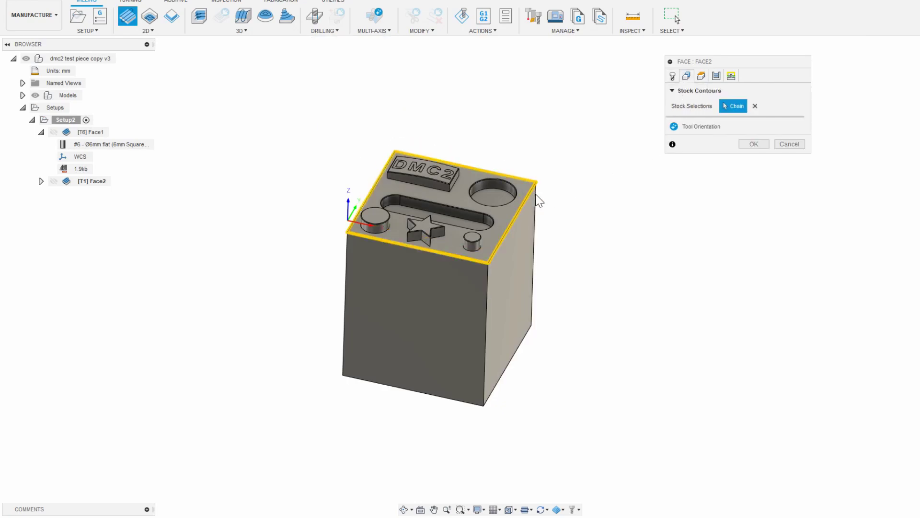
left_click(754, 144)
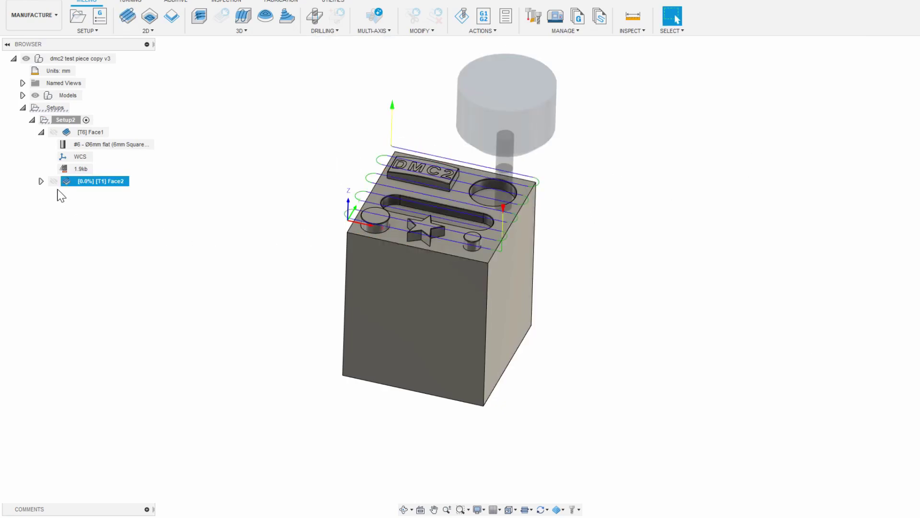
Step: Compare Face2 with Face1's toolpath, then expand the Local tool libraries
left_click(41, 181)
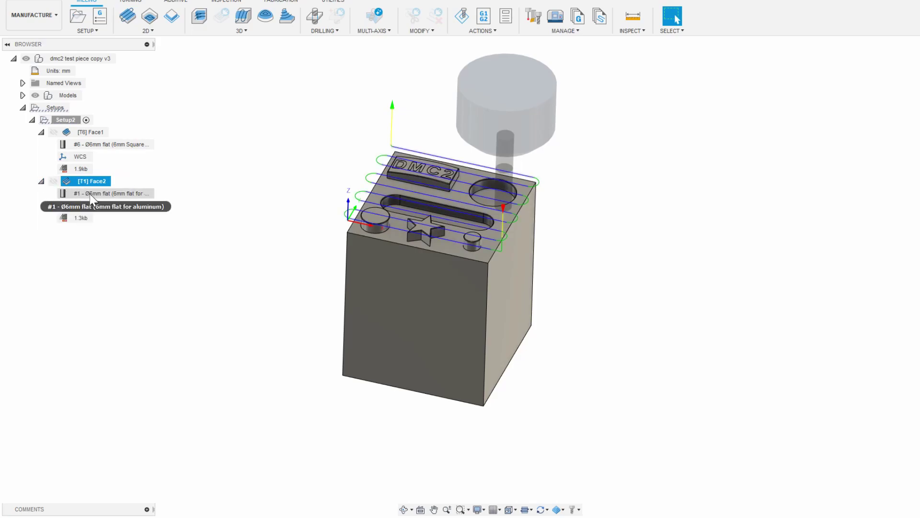
left_click(41, 181)
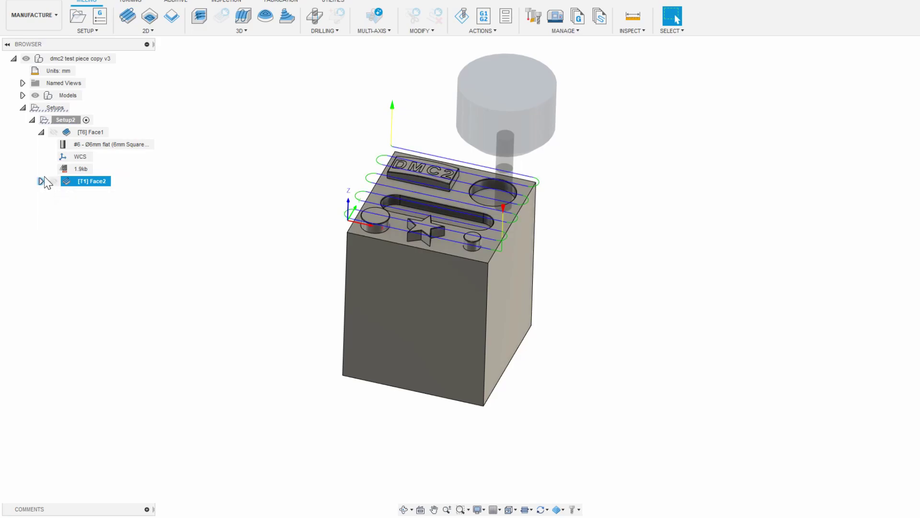
left_click(67, 132)
left_click(86, 181)
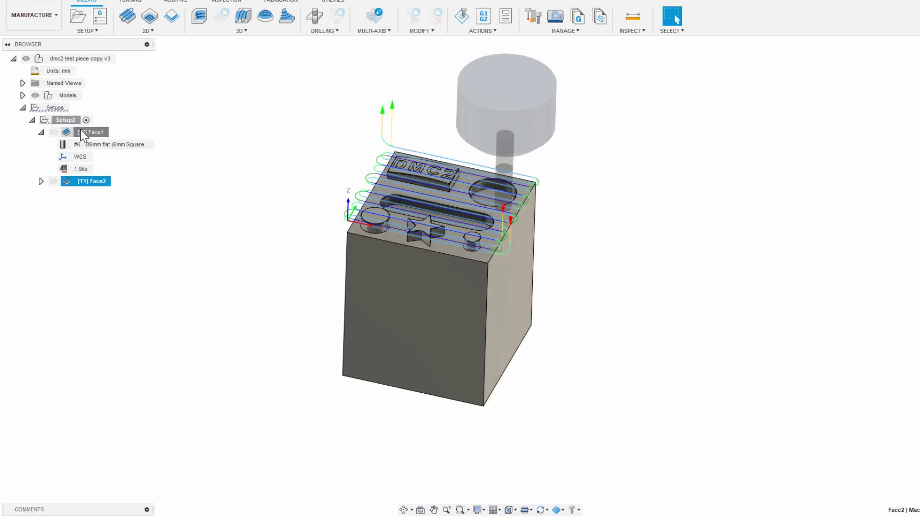
left_click(145, 210)
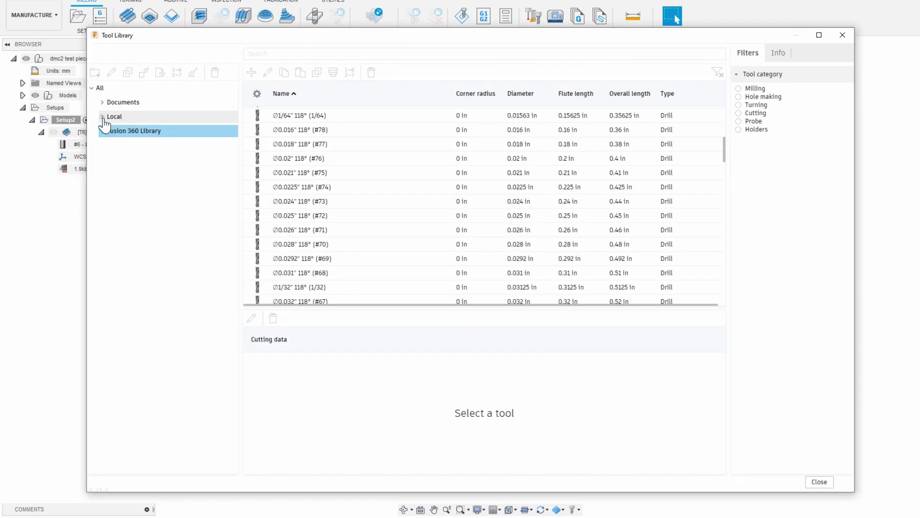
left_click(109, 119)
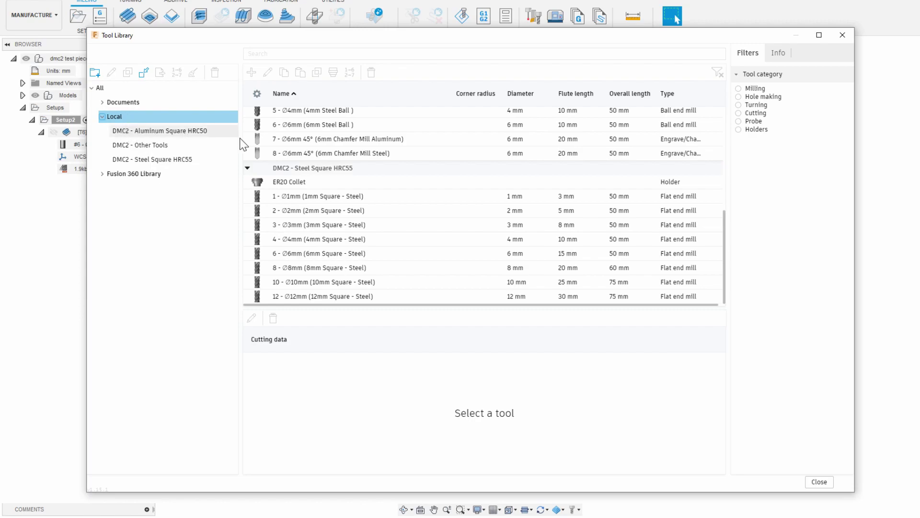
scroll(345, 158, "up", 2)
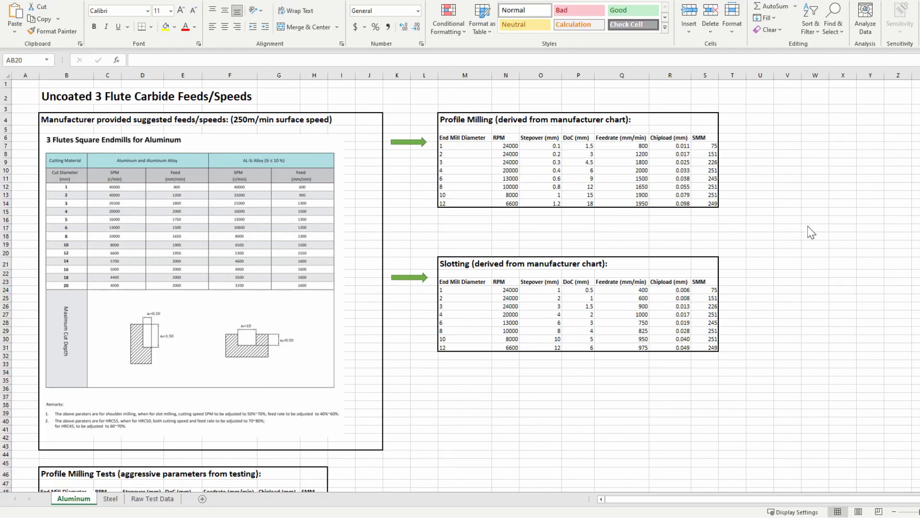
Step: Scroll the Aluminum sheet, then view the Steel sheet's profile milling and slotting tables
scroll(810, 233, "down", 11)
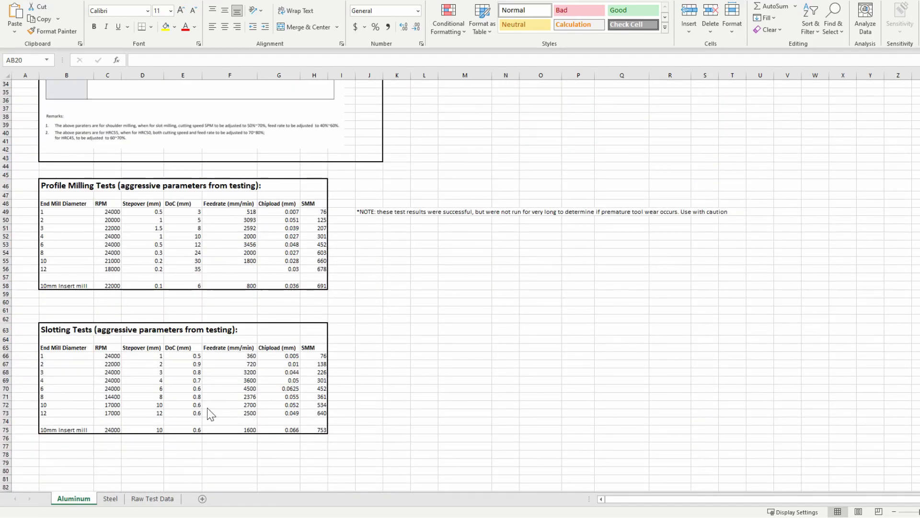
left_click(109, 499)
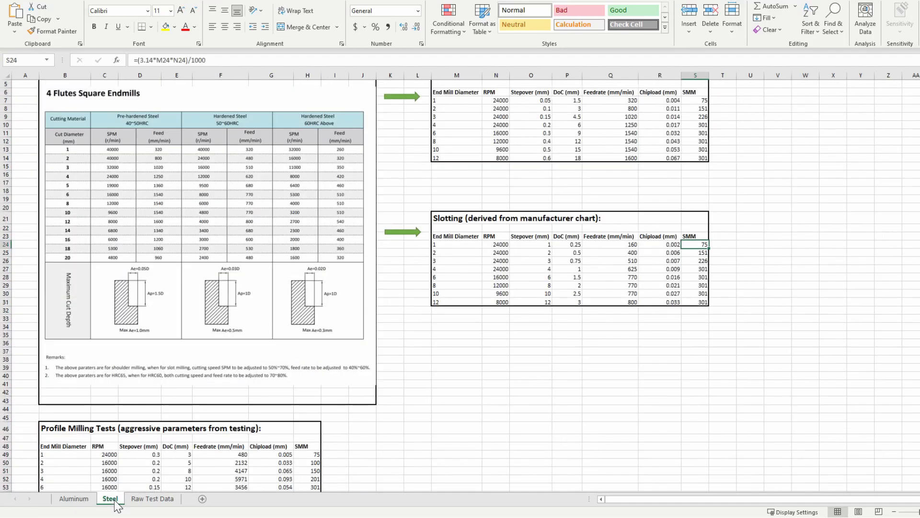
scroll(314, 427, "down", 6)
scroll(313, 427, "down", 3)
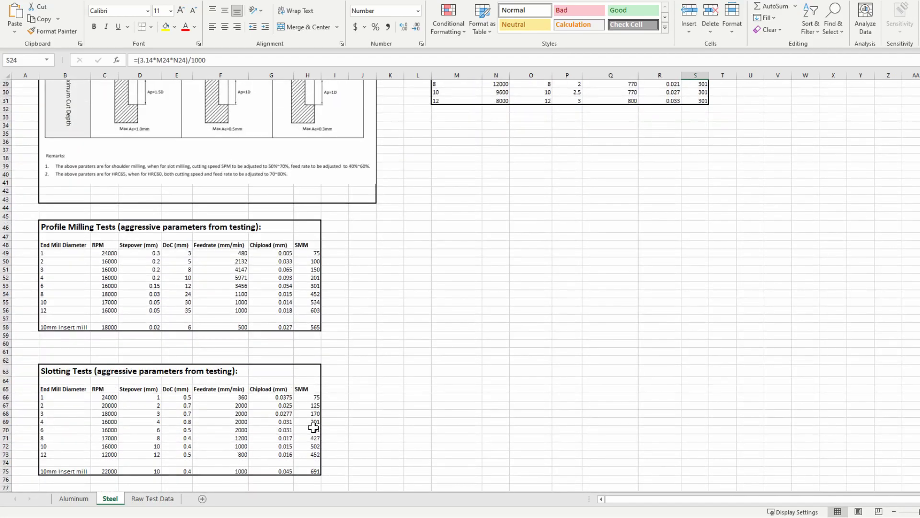